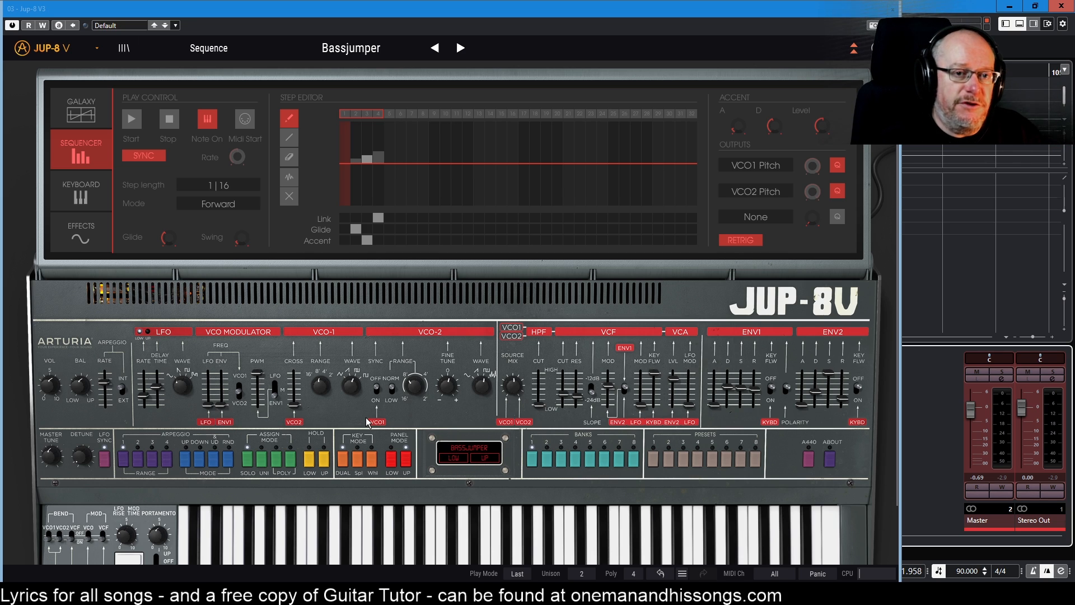
# Step: Look over the patch's effects settings and the keyboard area, and return to the sequencer view
pyautogui.click(85, 232)
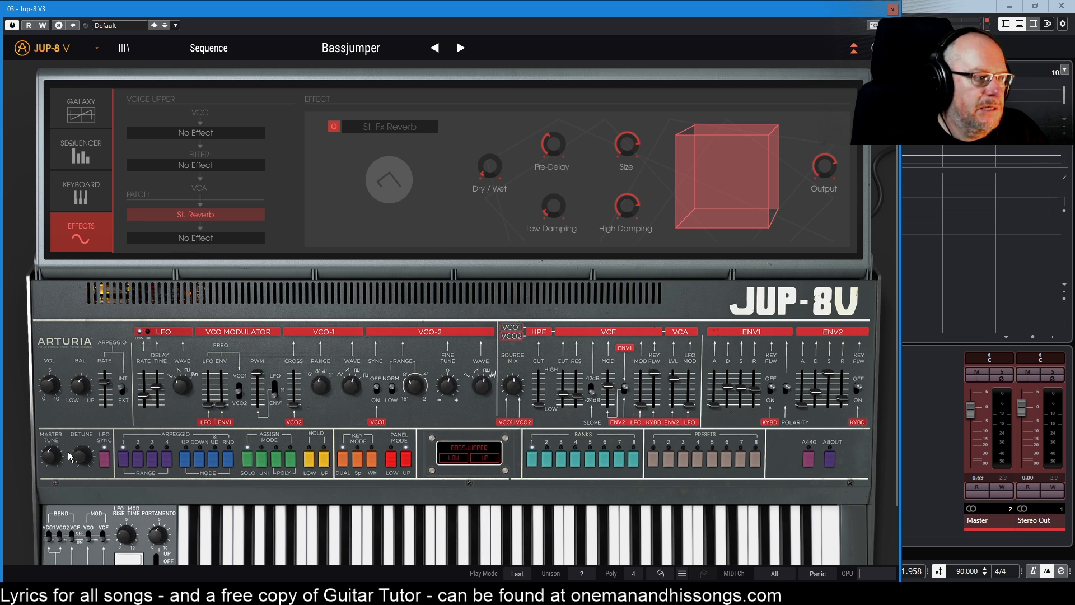
pyautogui.scroll(-2, 56, 442)
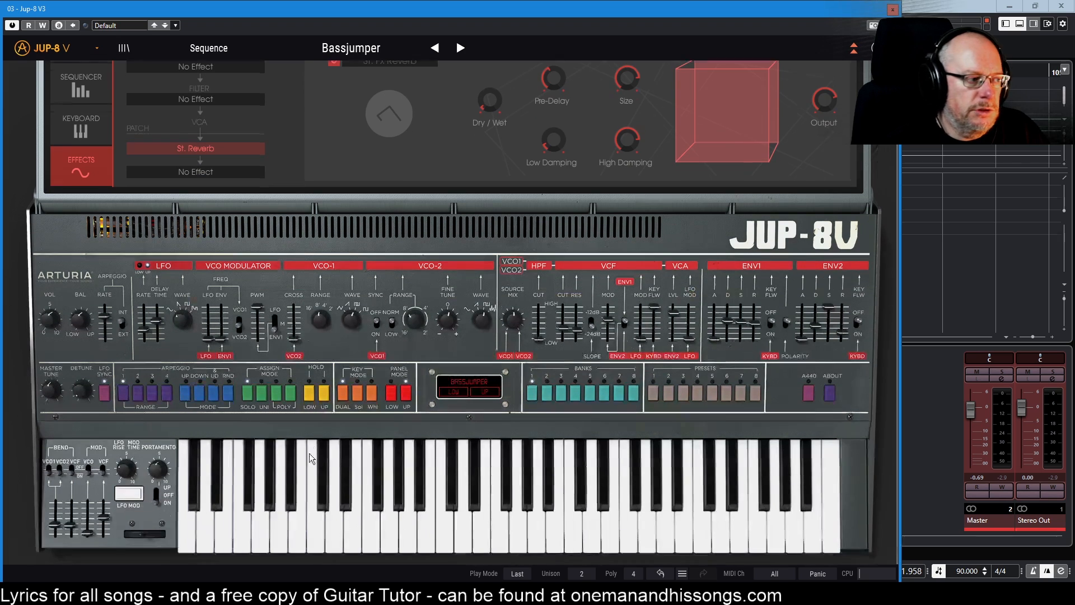
pyautogui.scroll(2, 256, 435)
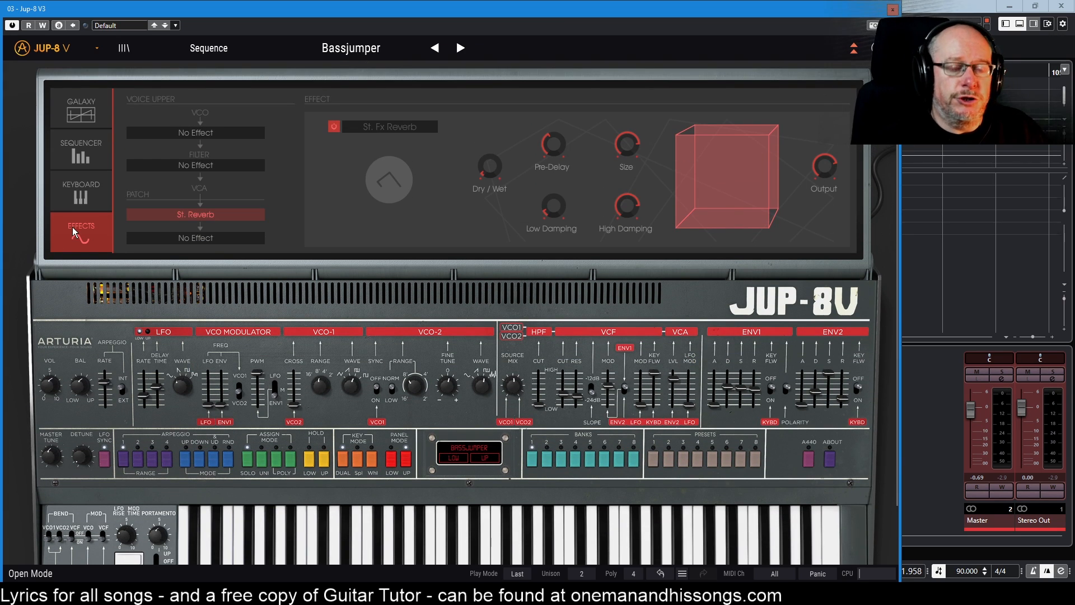
pyautogui.click(83, 148)
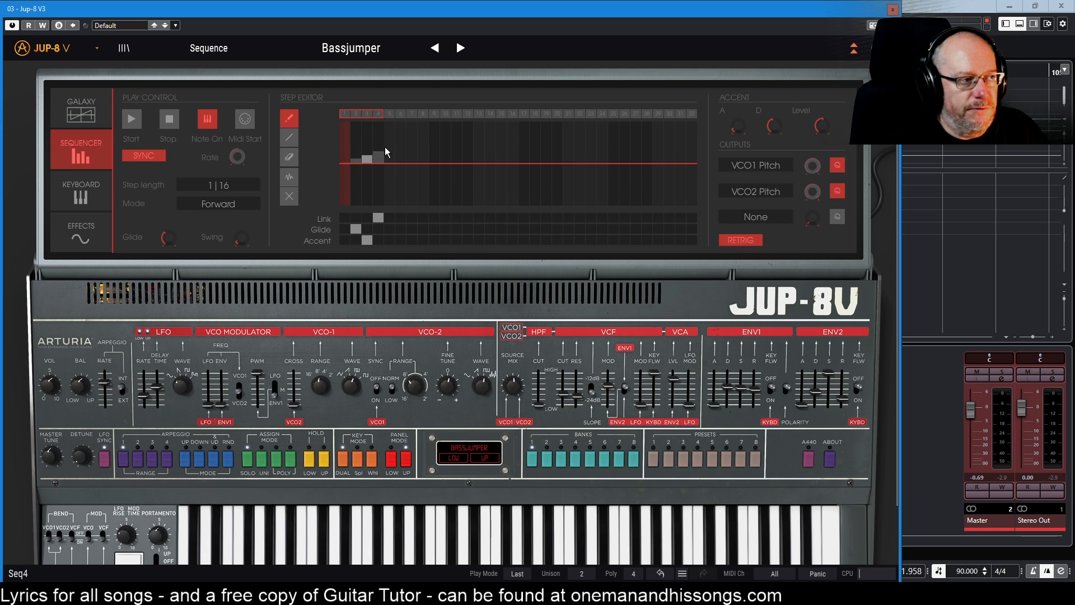
# Step: Lower the upper layer's VCA envelope 2 modulation amount to 0.000 and show the lower layer's sequencer
pyautogui.click(392, 462)
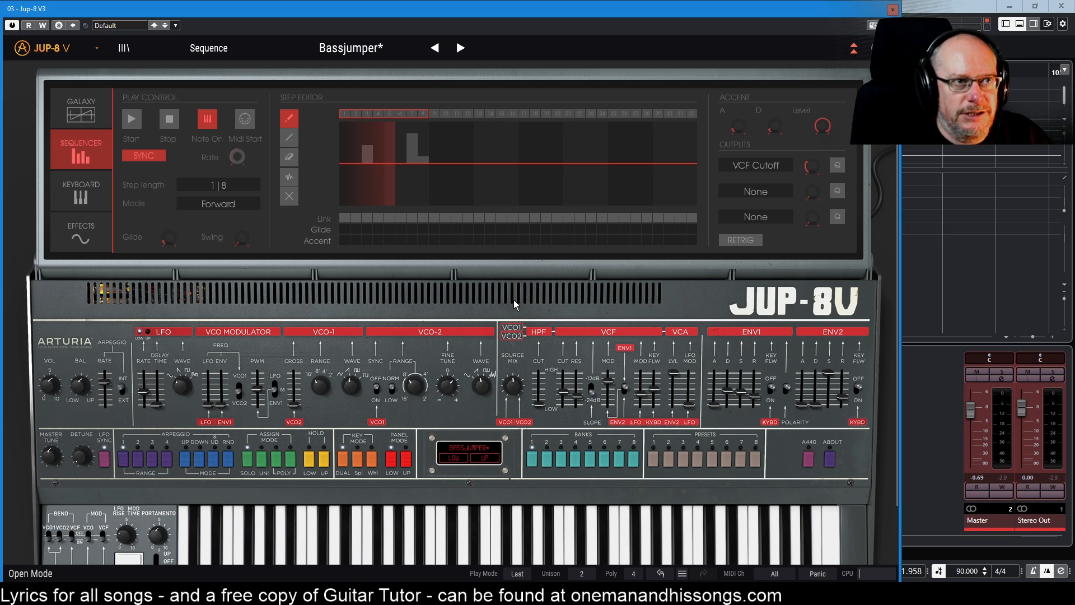
pyautogui.click(410, 465)
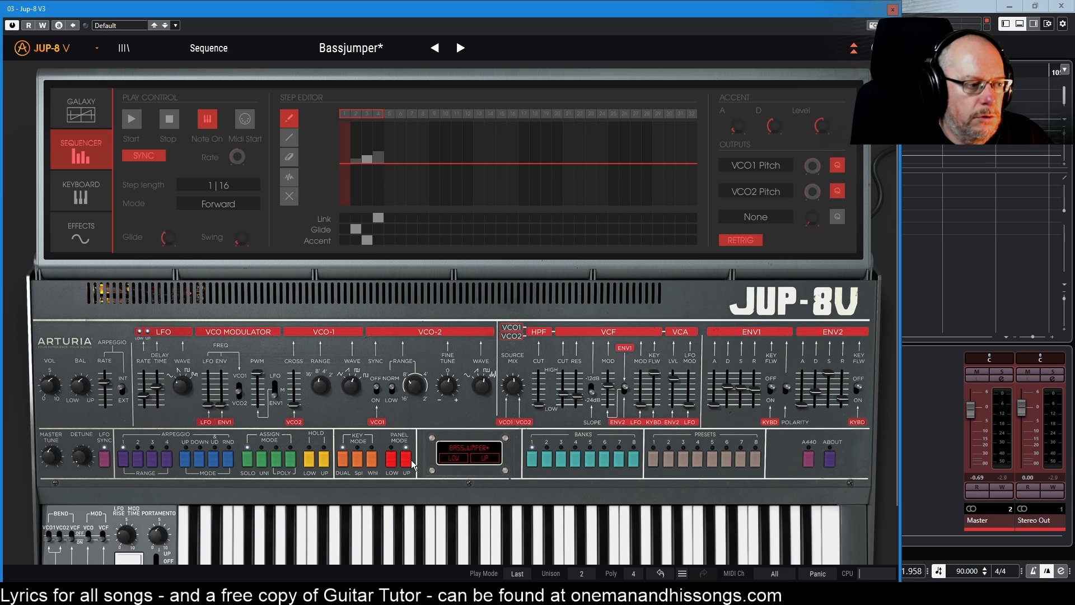
pyautogui.moveTo(673, 380); pyautogui.dragTo(673, 407)
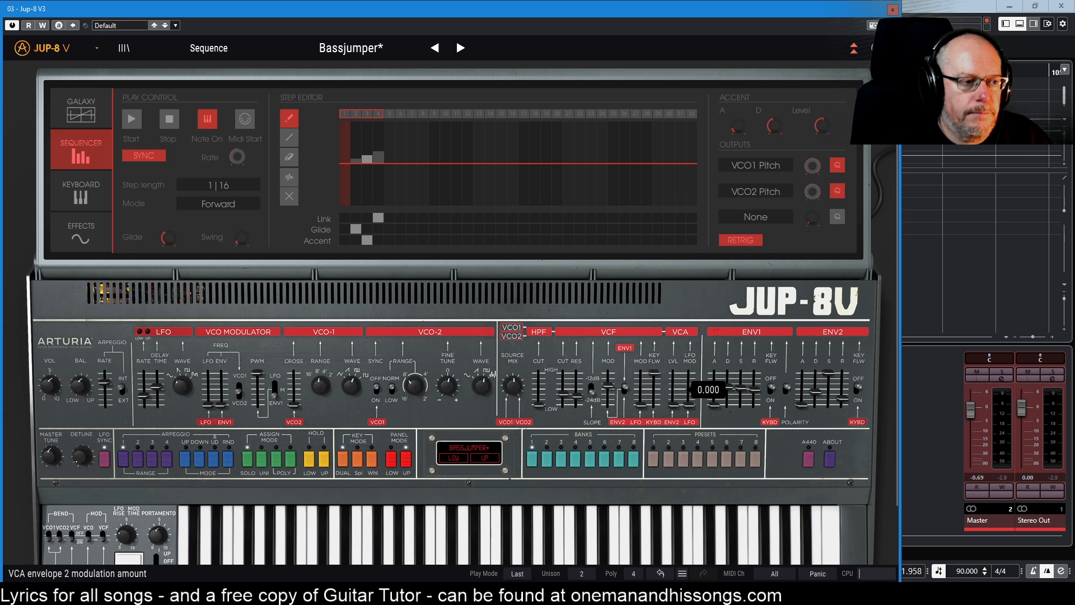
pyautogui.click(392, 462)
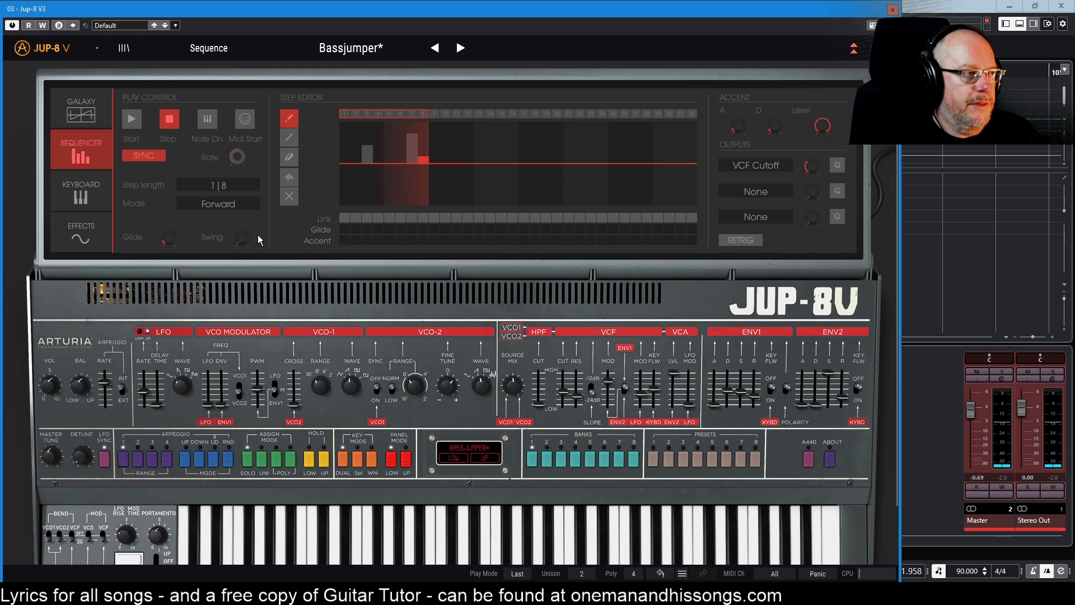
# Step: Examine the lower layer's Galaxy modulation page, including the axis rotation angle and LFO 1 rate
pyautogui.click(88, 116)
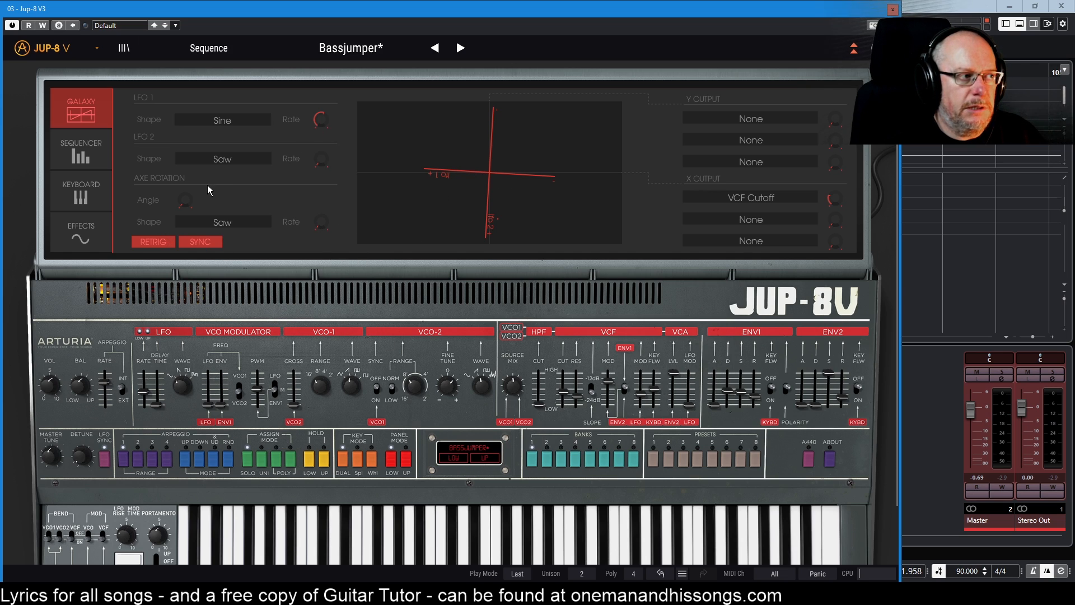
pyautogui.moveTo(185, 200); pyautogui.dragTo(186, 198)
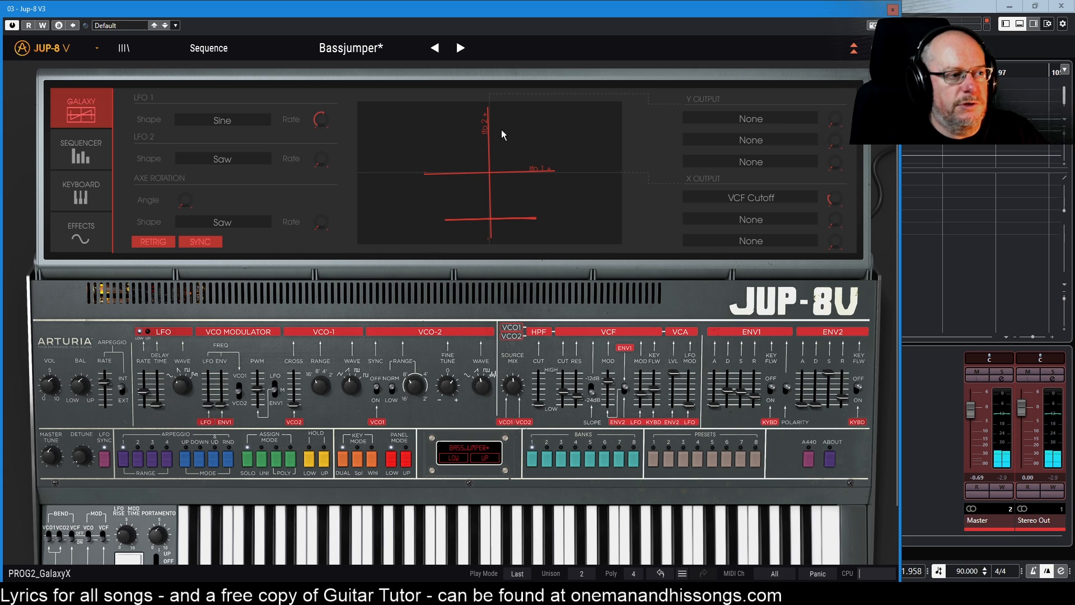
pyautogui.moveTo(320, 123)
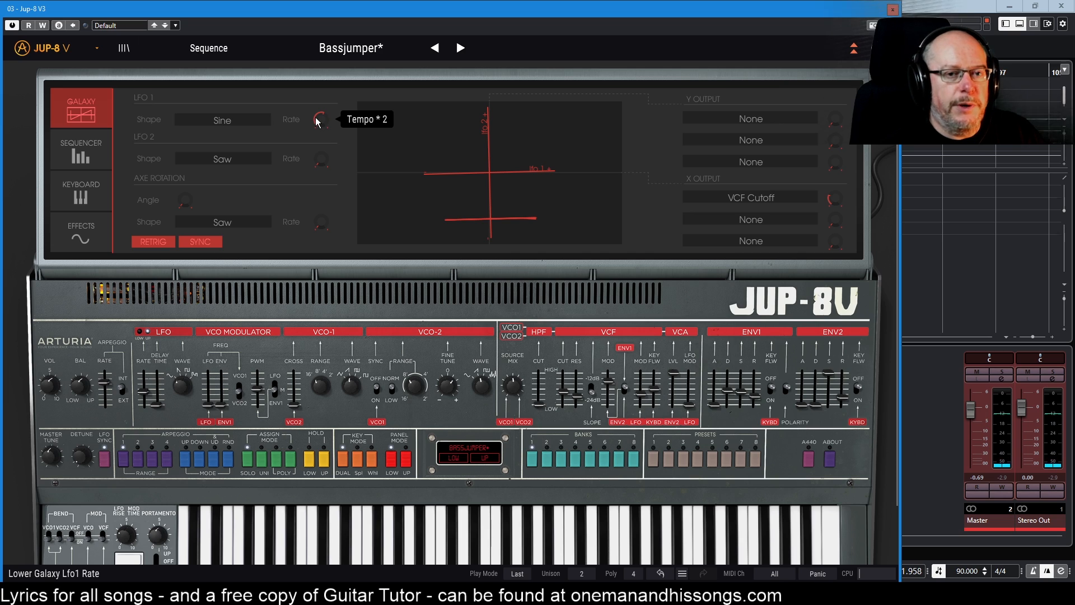
# Step: Compare the lower layer's first Galaxy X output set to VCF Cutoff and None, leaving it at None
pyautogui.click(754, 199)
pyautogui.click(772, 242)
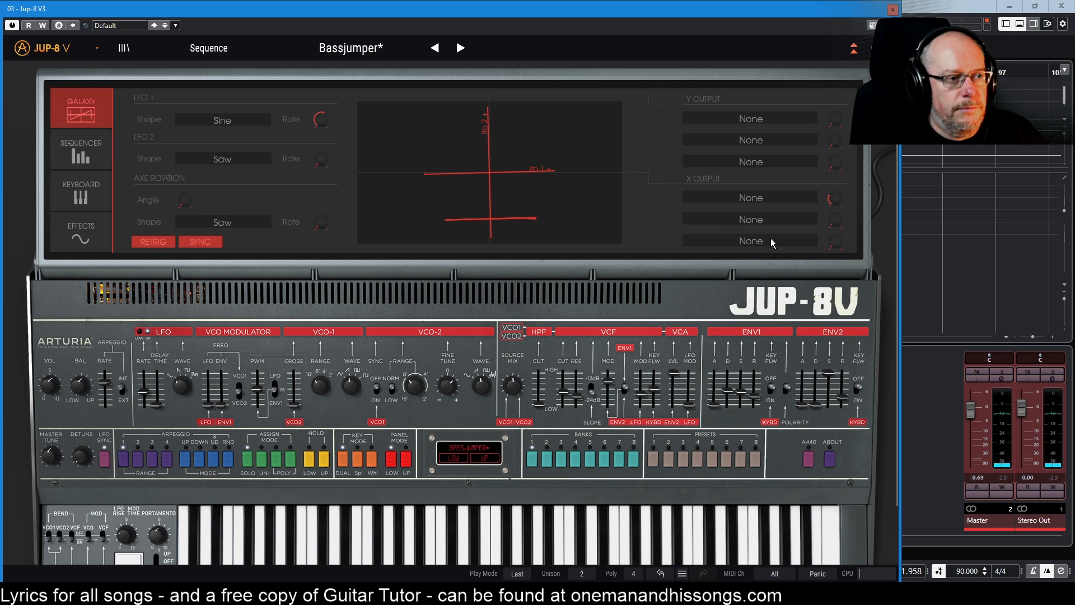
pyautogui.click(757, 201)
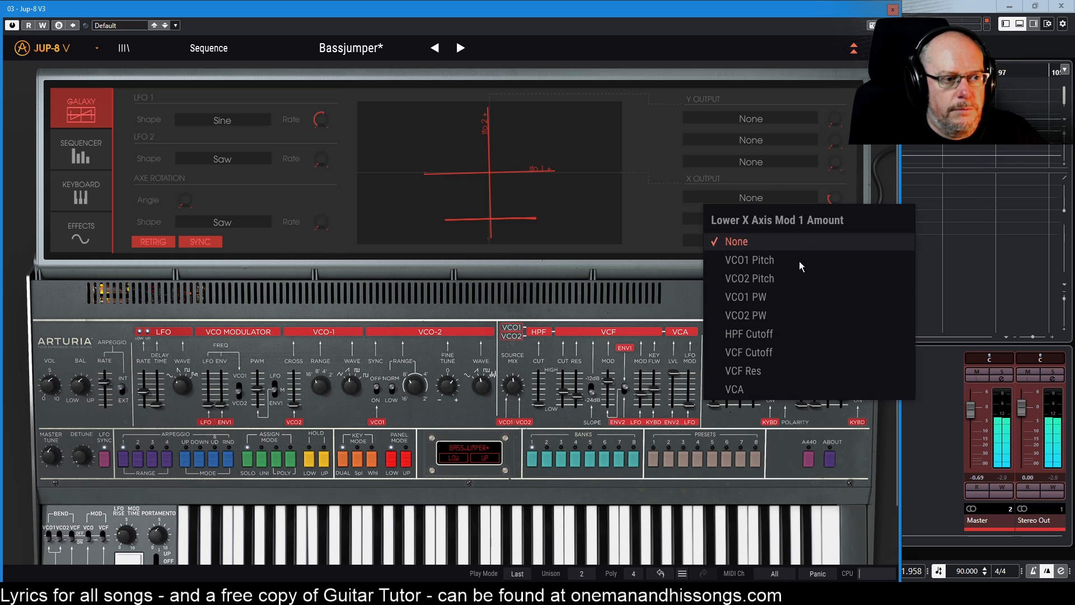
pyautogui.click(743, 367)
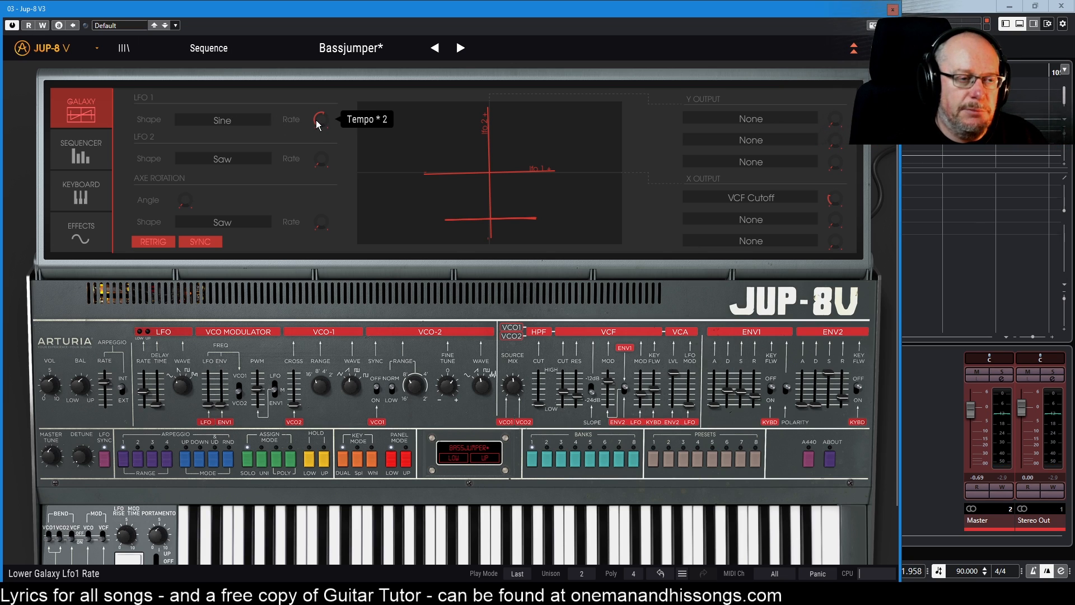
pyautogui.click(748, 196)
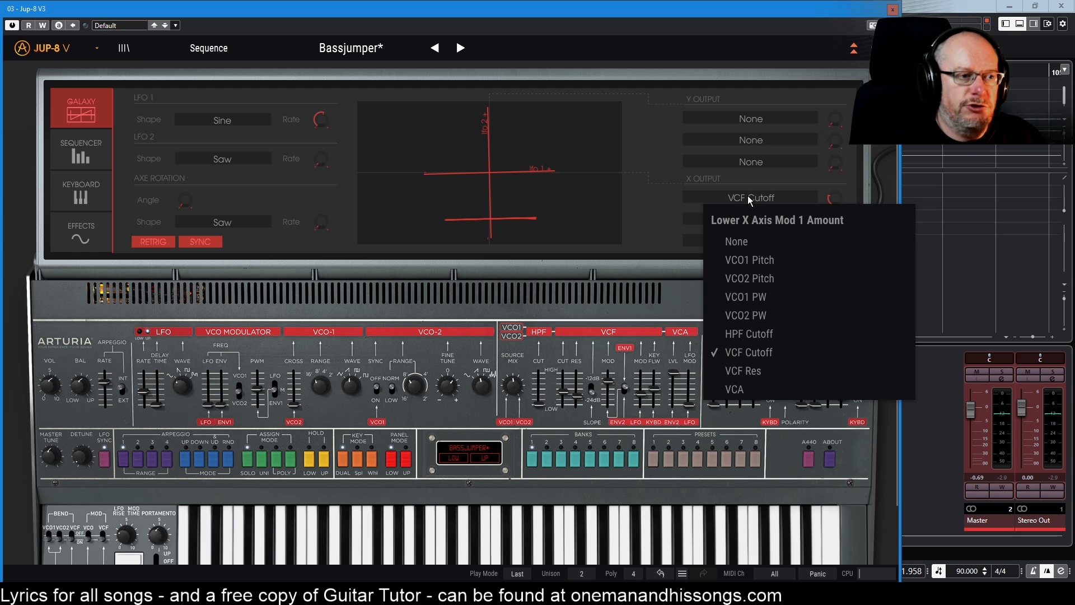
pyautogui.click(750, 240)
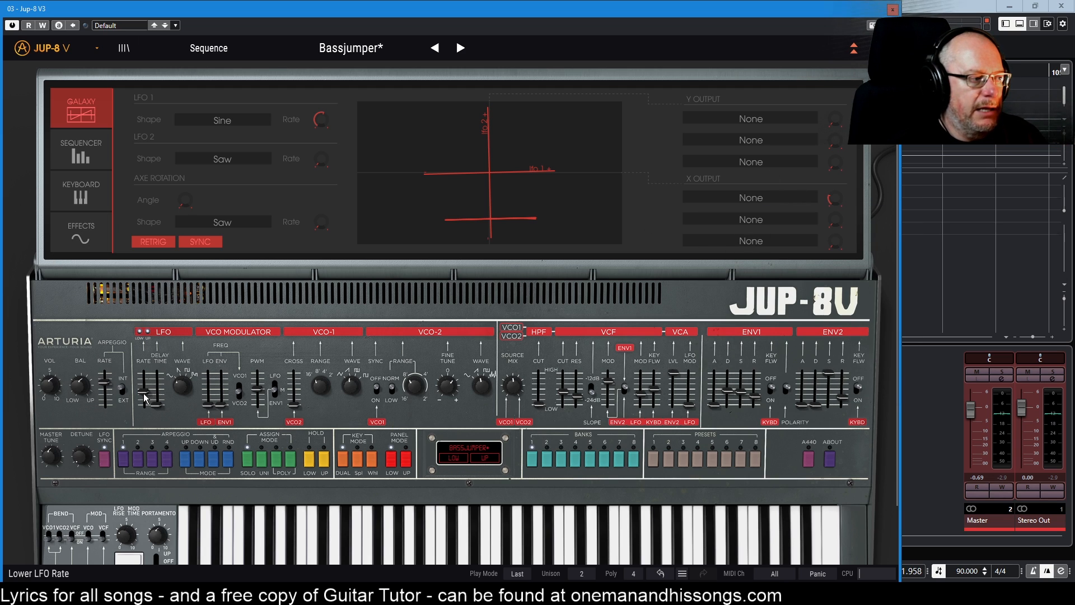
# Step: Lower the lower layer's filter LFO modulation amount and check the bend and modulation sliders beside the keyboard
pyautogui.moveTo(144, 393)
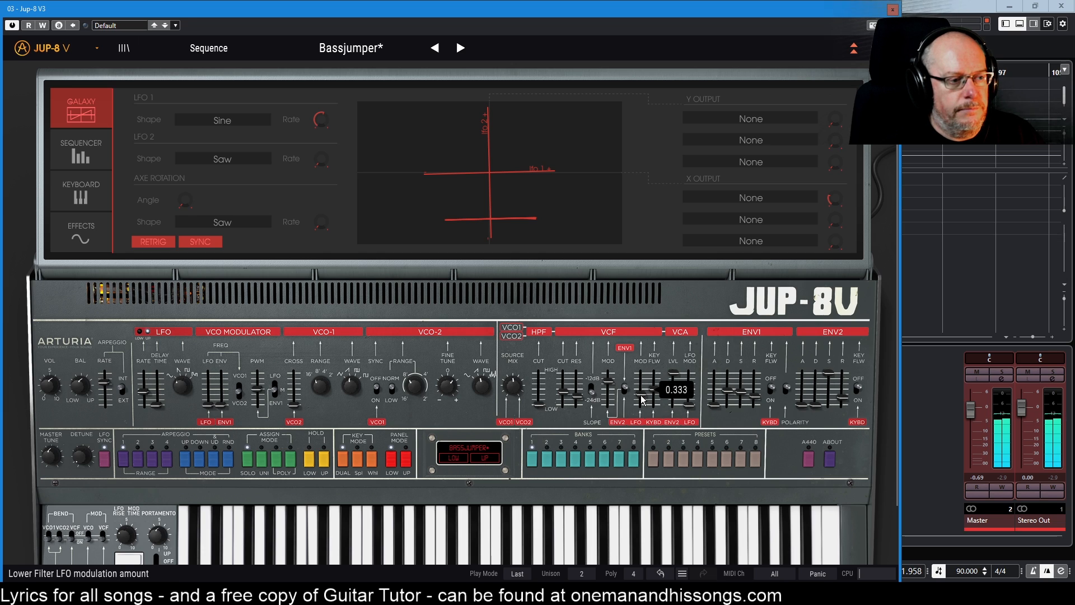
pyautogui.moveTo(642, 399); pyautogui.dragTo(642, 413)
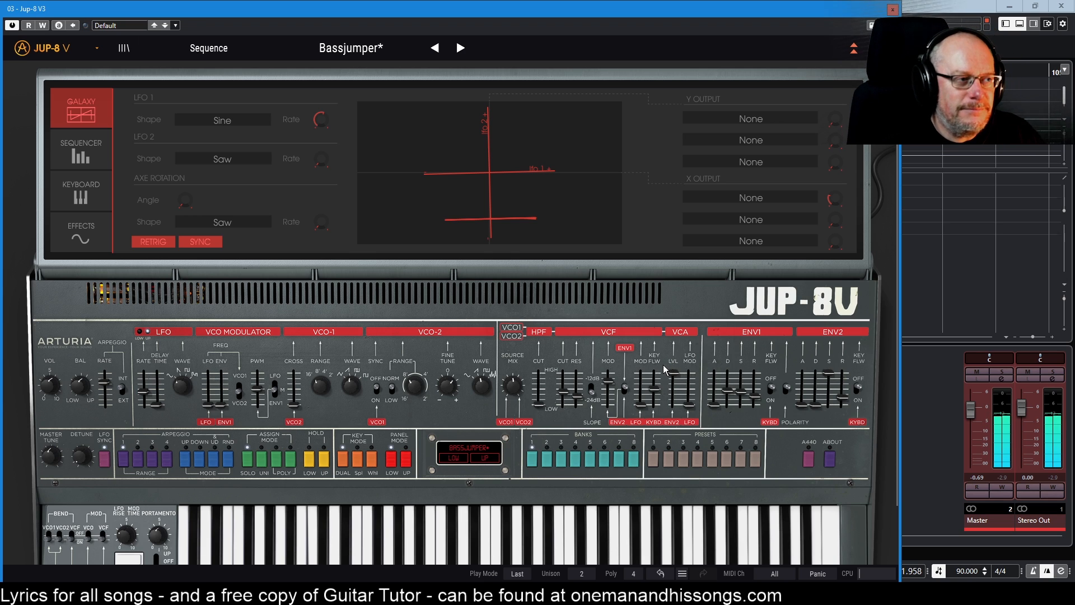
pyautogui.moveTo(656, 381)
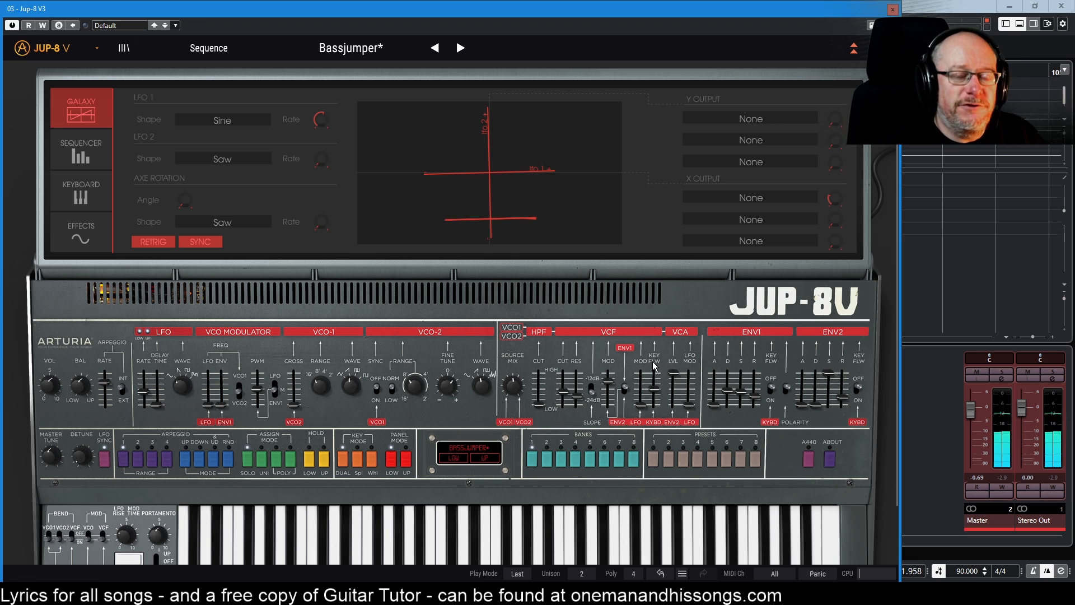
pyautogui.scroll(-2, 643, 337)
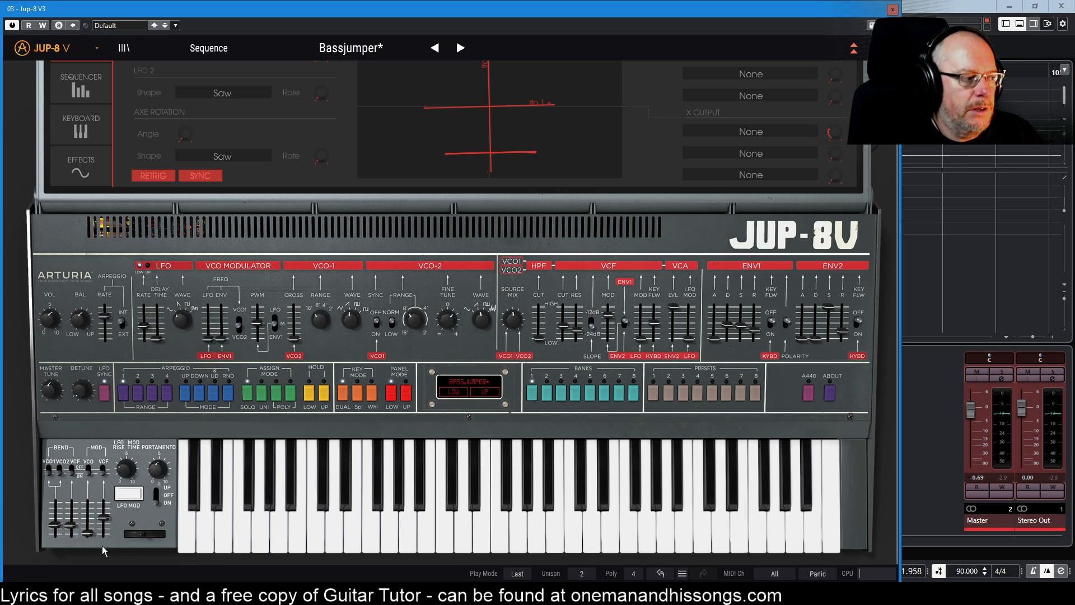
pyautogui.moveTo(88, 534)
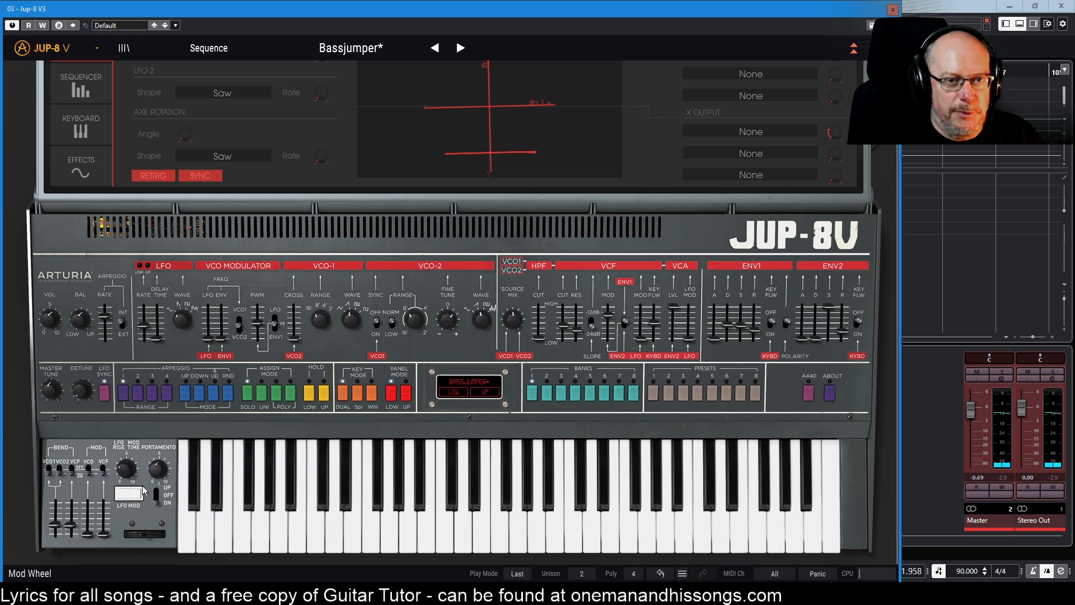
pyautogui.scroll(2, 298, 448)
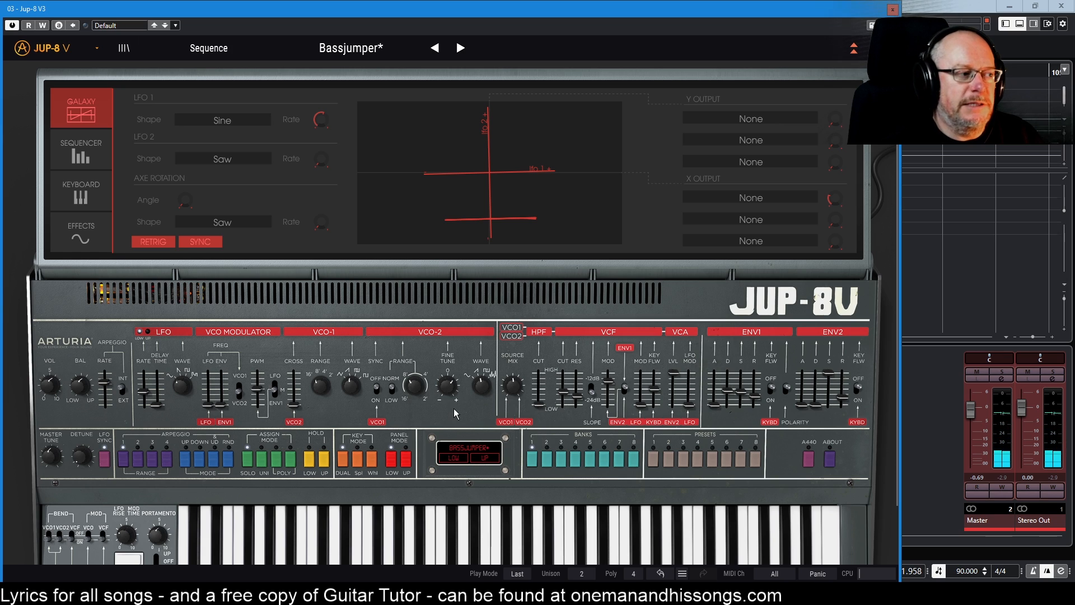
# Step: Adjust the fine tune of the lower layer's VCO-2
pyautogui.moveTo(642, 406)
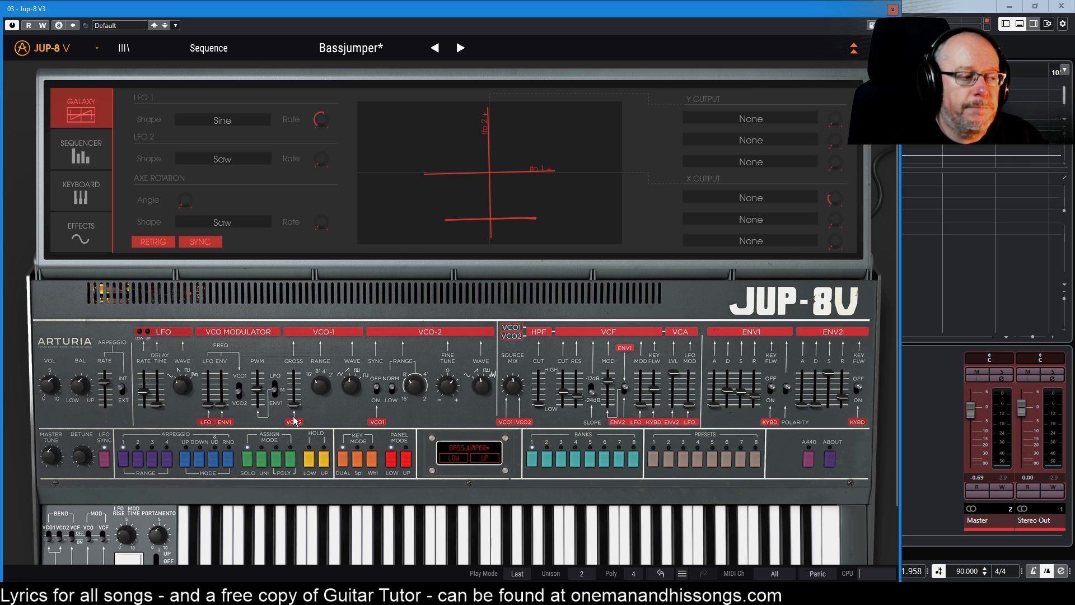
pyautogui.moveTo(447, 390)
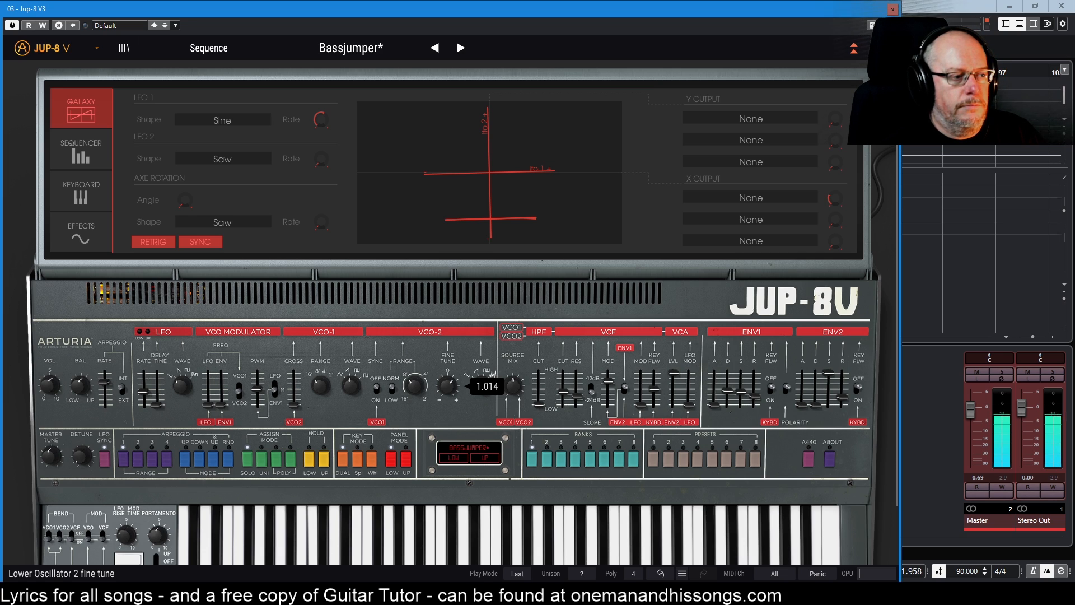
pyautogui.moveTo(447, 390); pyautogui.dragTo(447, 393)
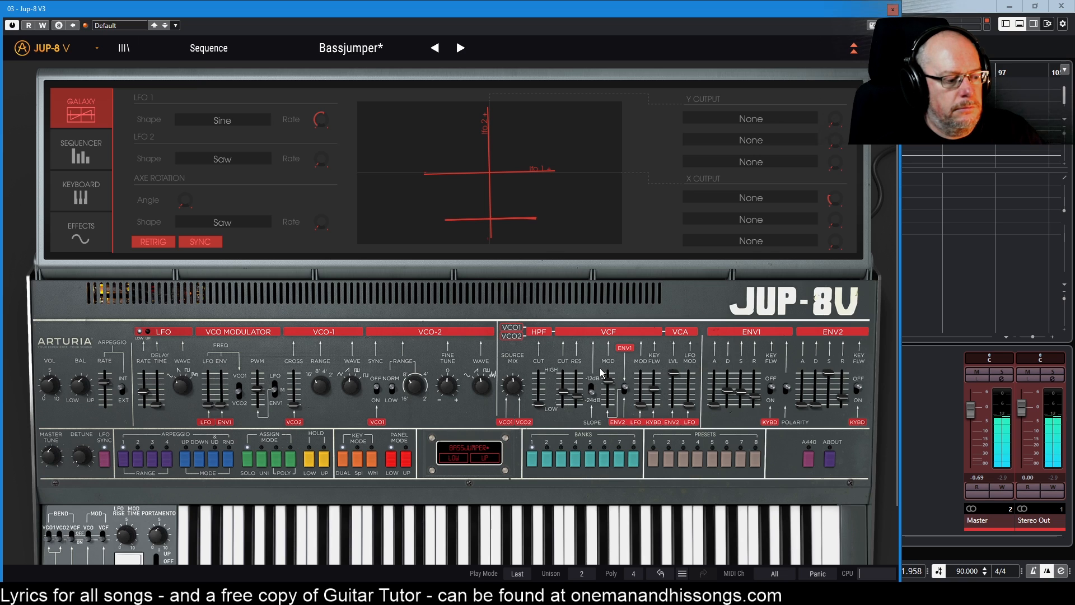
# Step: Set the portamento switch to Off and check the lower layer's ENV1 decay and sustain sliders
pyautogui.scroll(-2, 477, 439)
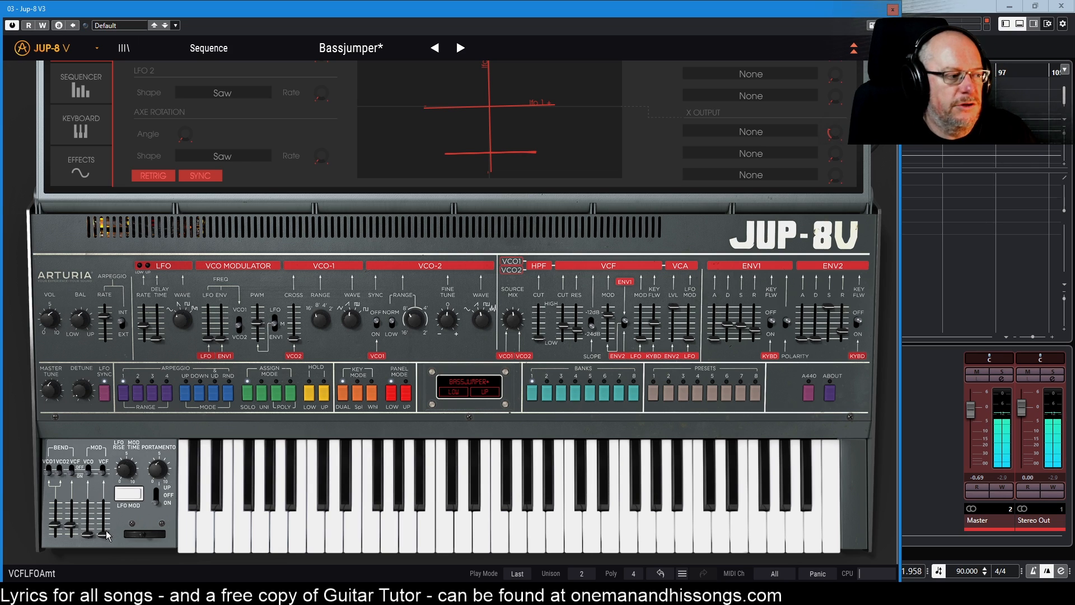
pyautogui.click(157, 495)
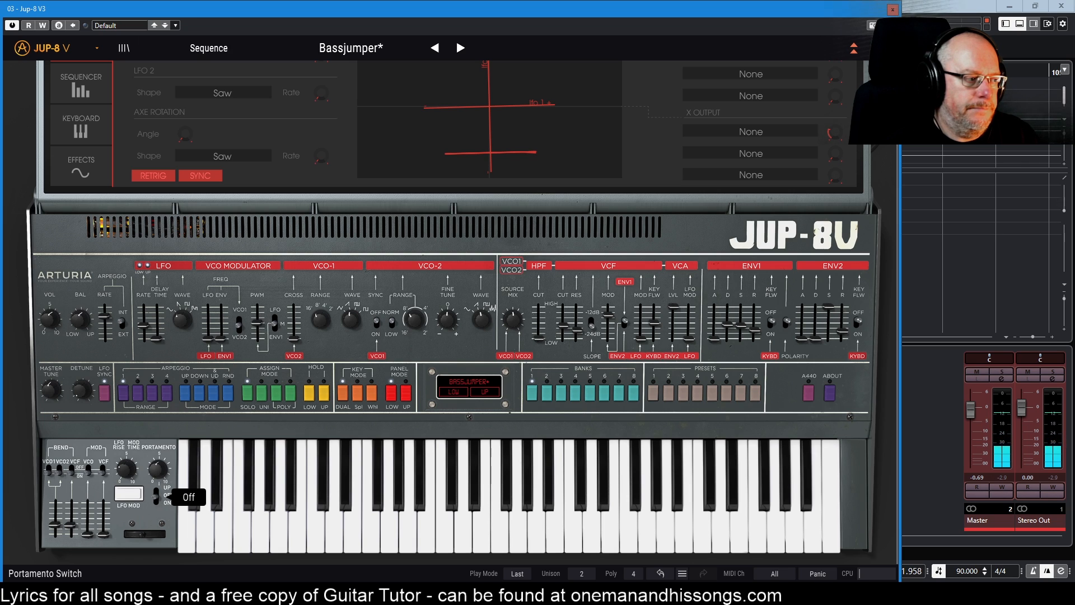
pyautogui.scroll(2, 383, 451)
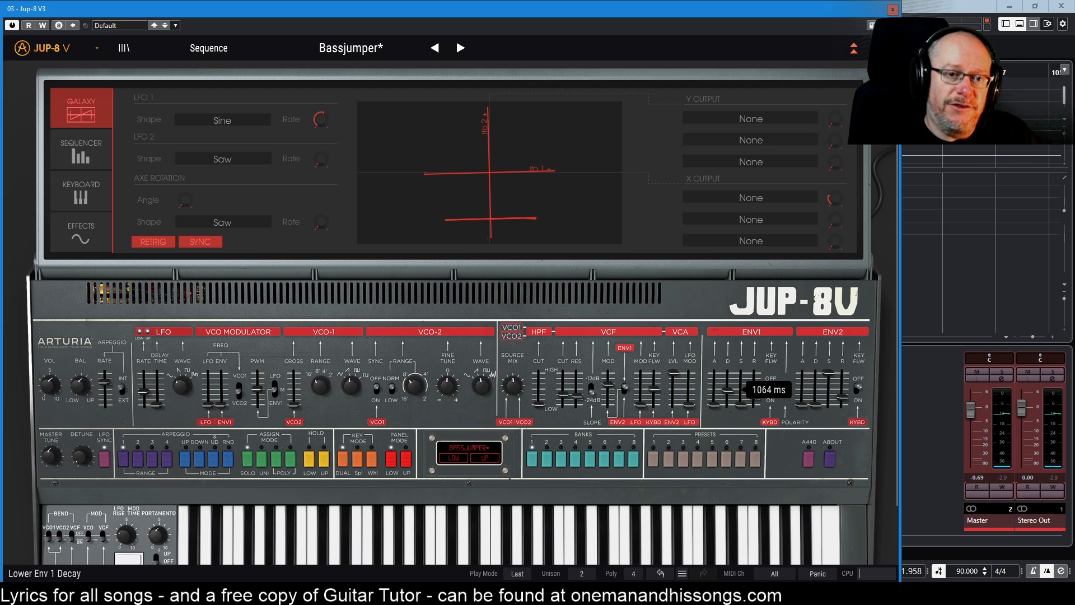
pyautogui.moveTo(727, 391)
pyautogui.mouseDown()
pyautogui.moveTo(742, 404)
pyautogui.moveTo(742, 392)
pyautogui.mouseUp()
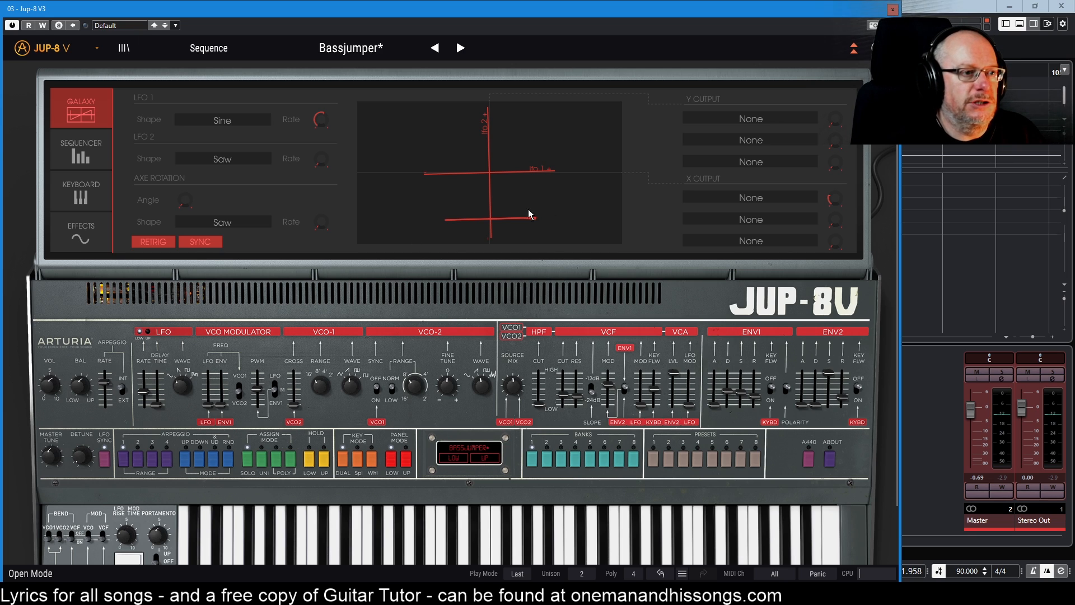
# Step: Reload the Bassjumper preset by stepping to the next preset and back, and show the lower and upper layers in turn
pyautogui.click(459, 49)
pyautogui.click(436, 50)
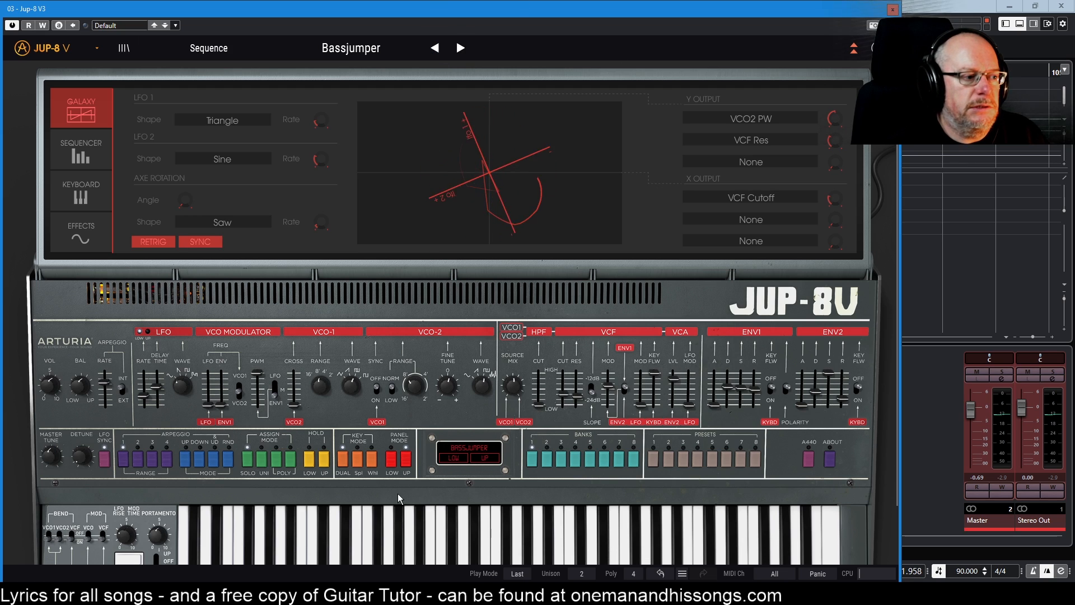
pyautogui.click(393, 461)
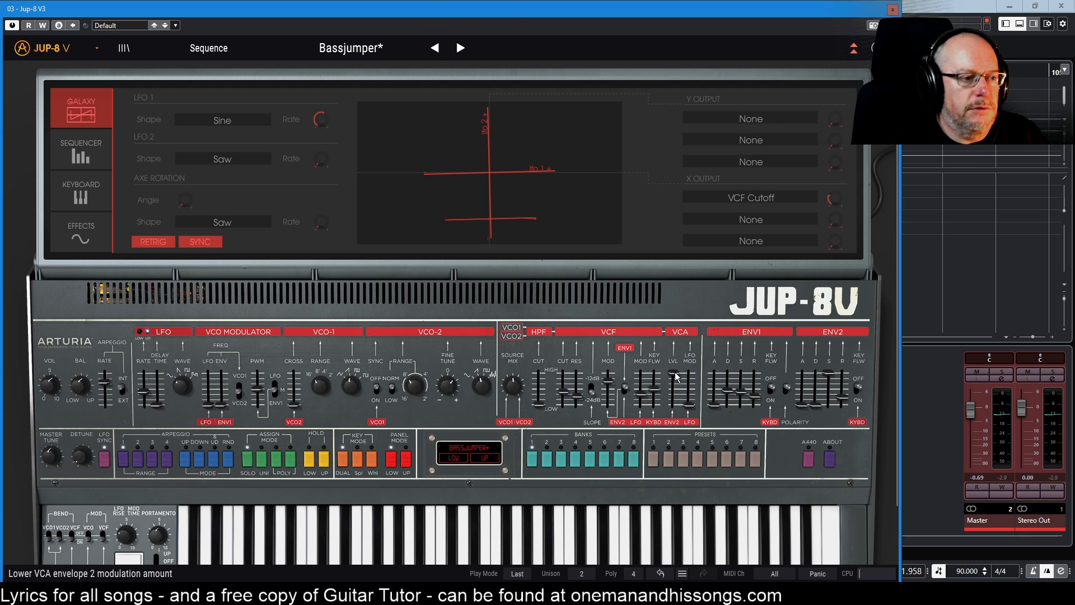
pyautogui.click(401, 462)
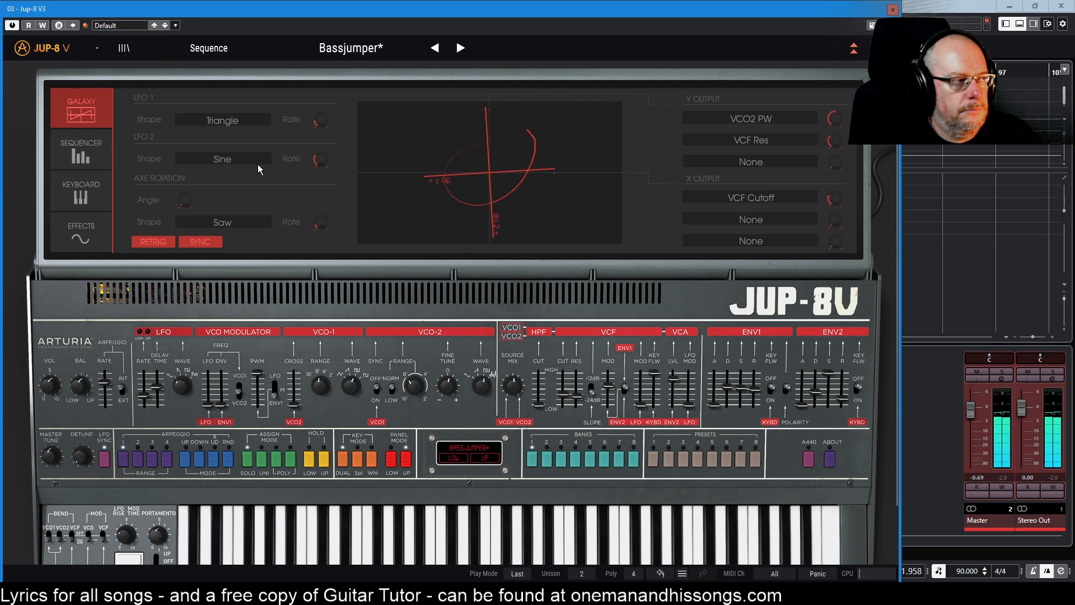
# Step: Examine the upper layer's sequencer, including its VCO pitch outputs, quantize switches, and step glide and accent settings
pyautogui.click(95, 149)
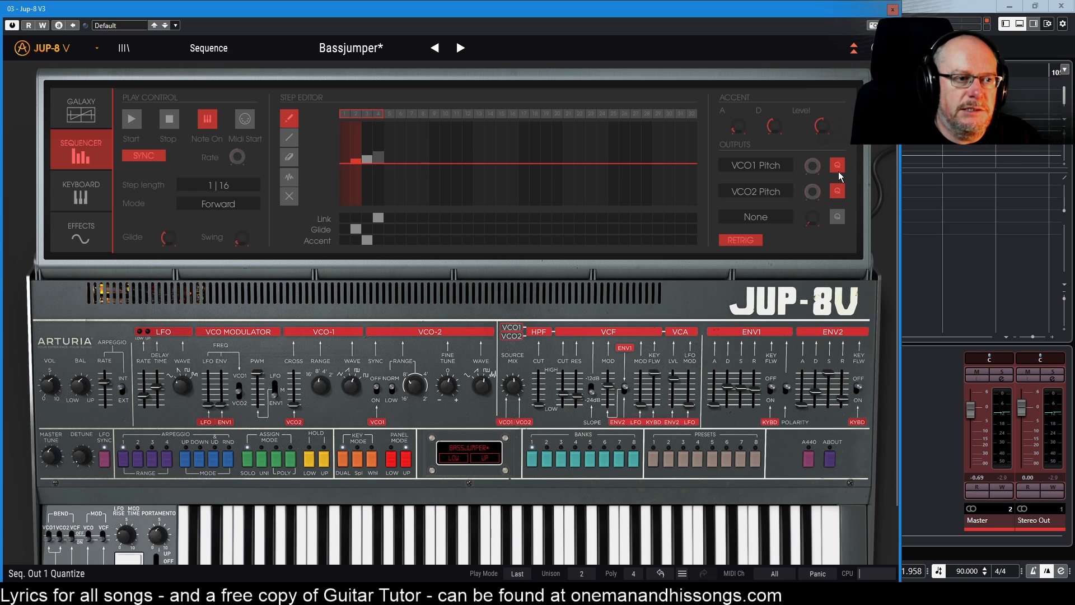
pyautogui.moveTo(819, 182)
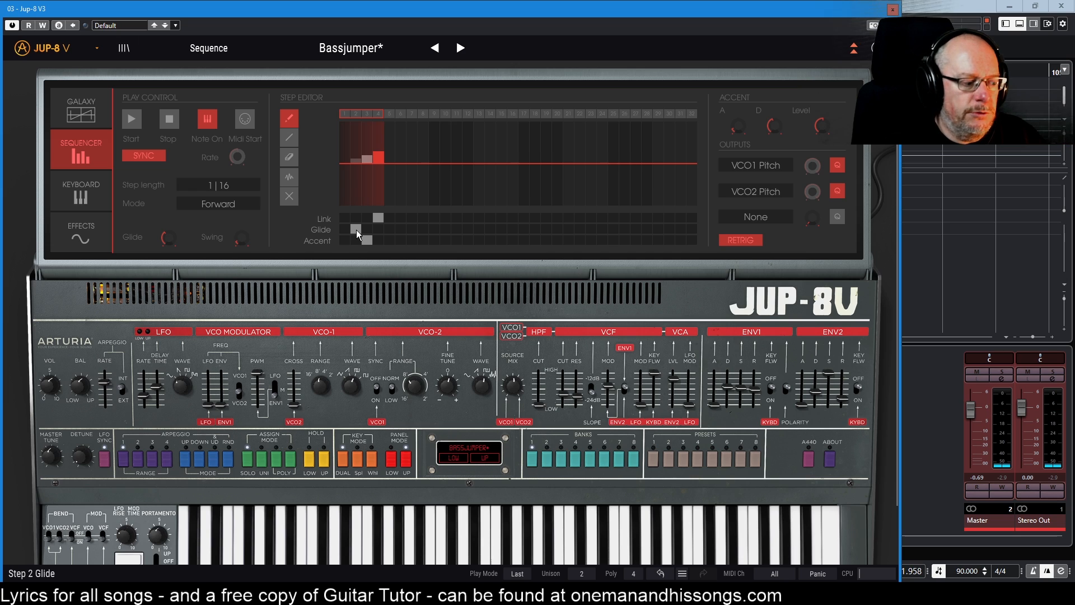
pyautogui.scroll(-1, 235, 378)
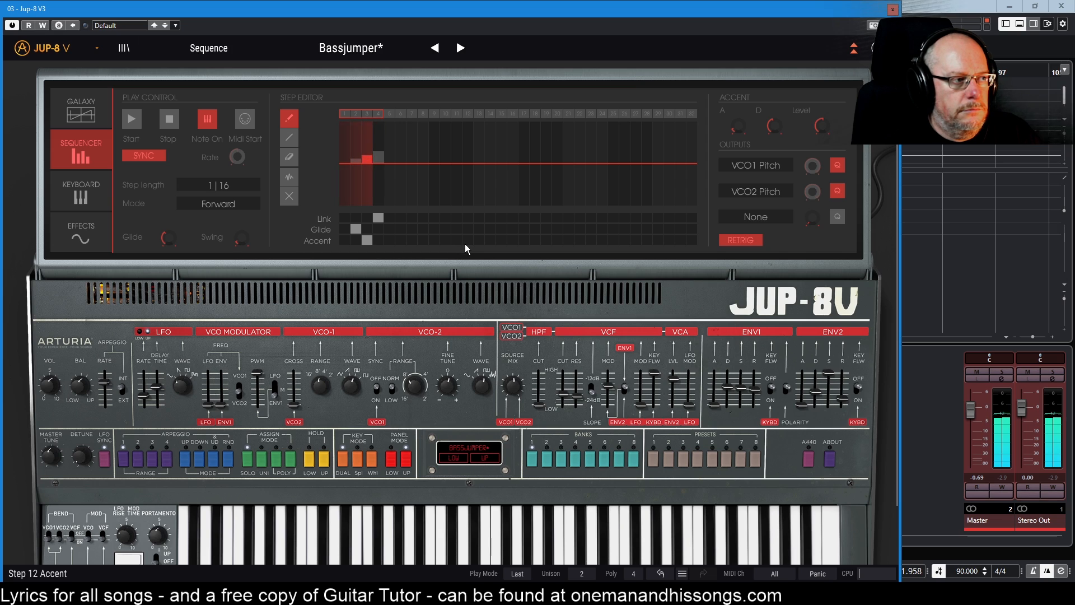
# Step: Toggle the glide on step 2 off and on, and try different sequencer accent attack, decay and level settings
pyautogui.click(355, 228)
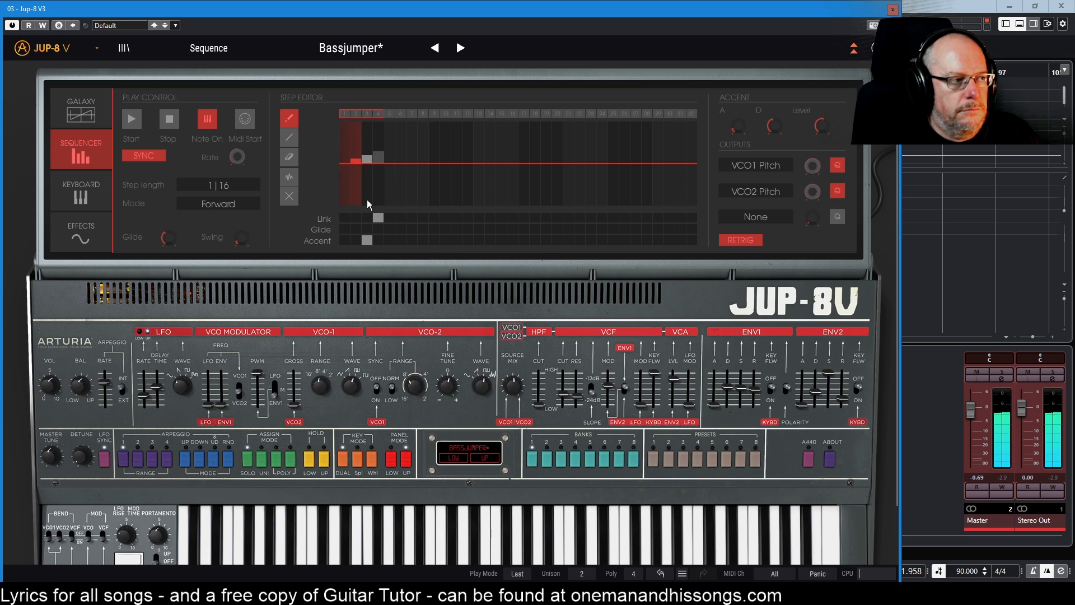
pyautogui.click(355, 228)
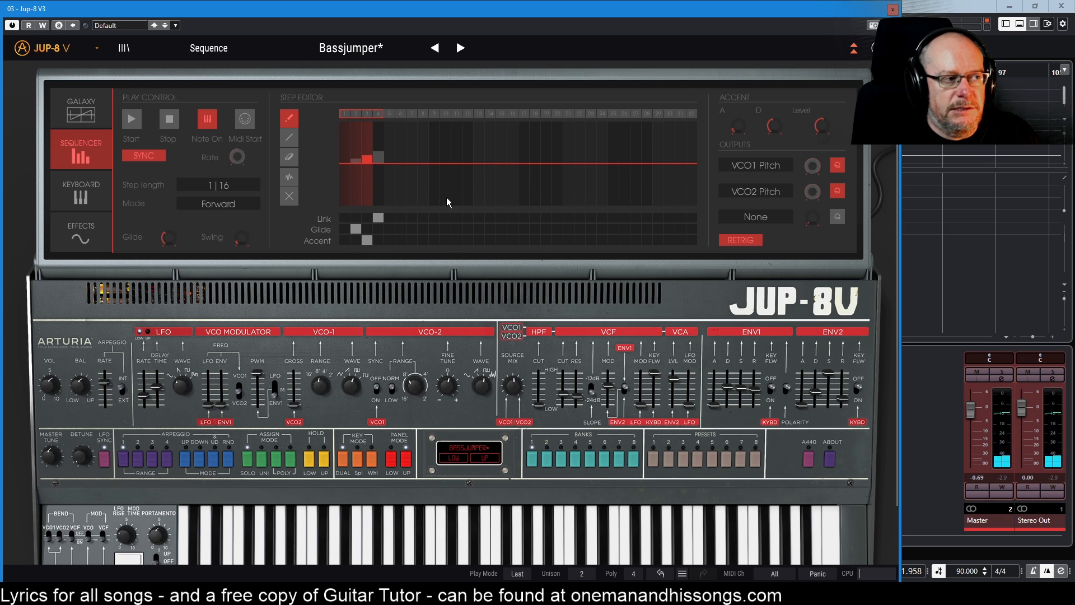
pyautogui.moveTo(733, 126); pyautogui.dragTo(772, 108)
pyautogui.click(818, 124)
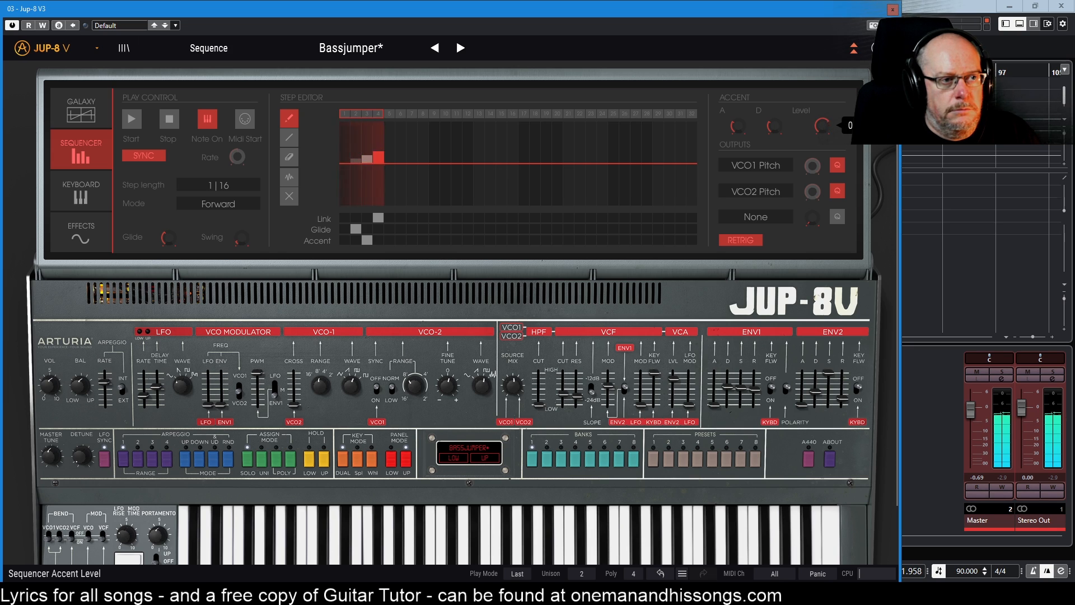
pyautogui.moveTo(738, 125); pyautogui.dragTo(774, 136)
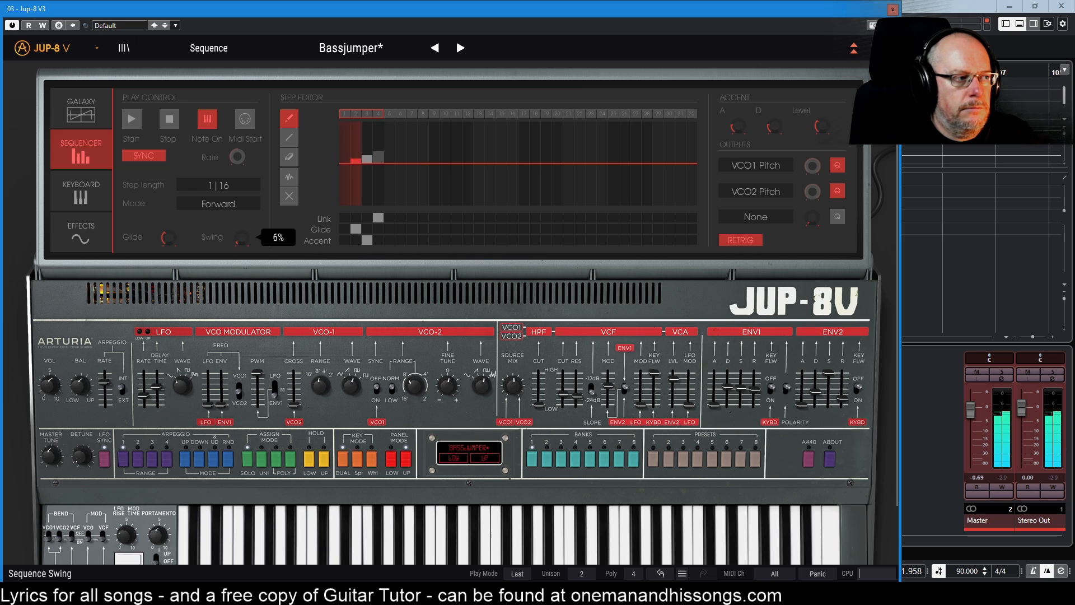
# Step: Try small sequencer swing amounts of about 5% and 6%
pyautogui.moveTo(241, 240); pyautogui.dragTo(242, 239)
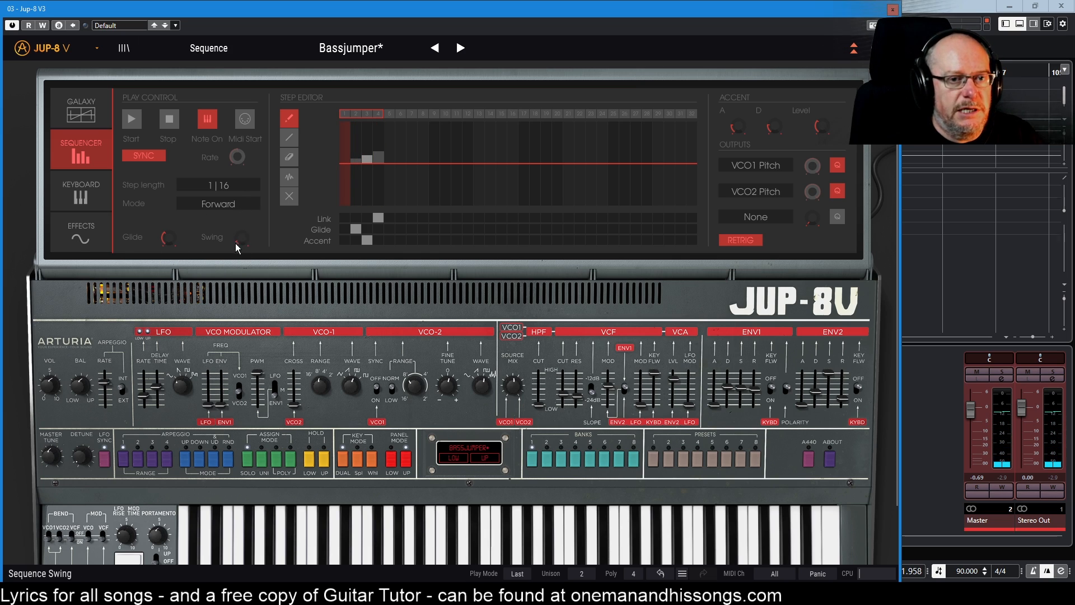
pyautogui.moveTo(246, 240)
pyautogui.mouseDown()
pyautogui.moveTo(242, 223)
pyautogui.moveTo(239, 249)
pyautogui.mouseUp()
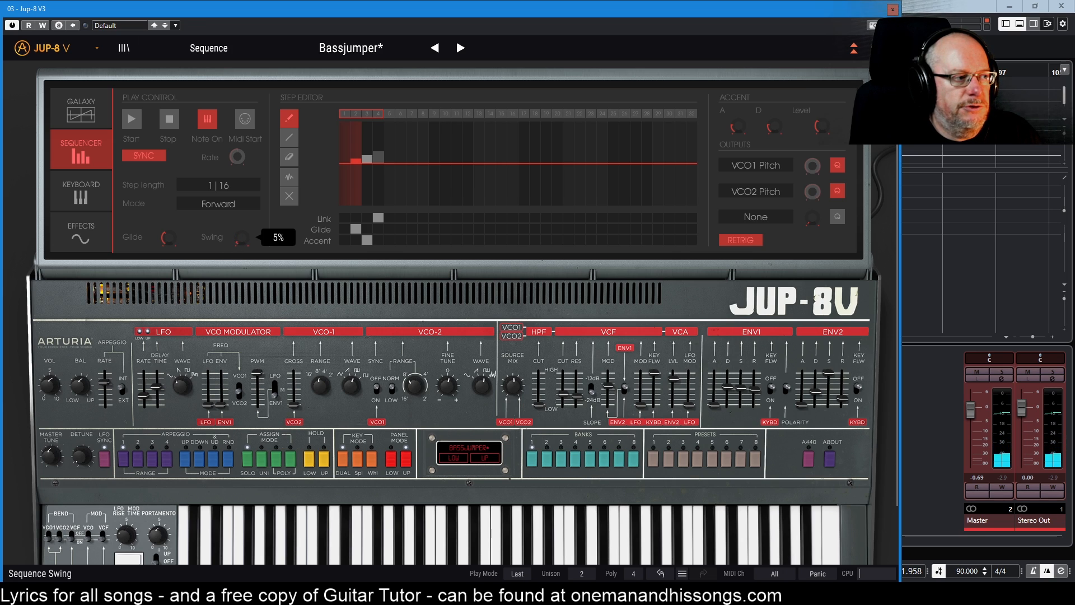
pyautogui.moveTo(239, 249); pyautogui.dragTo(239, 251)
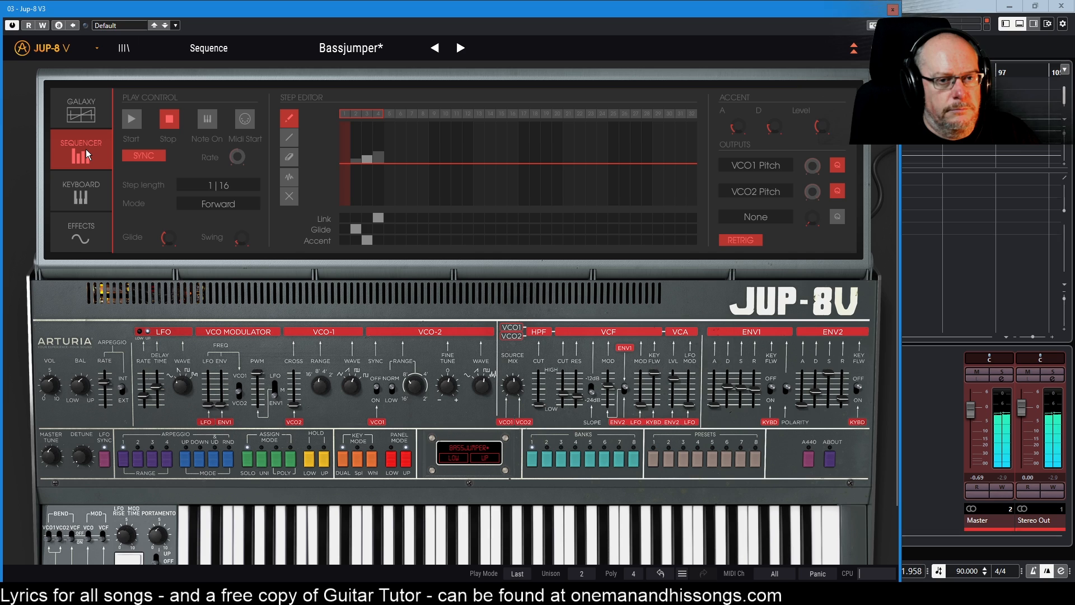
# Step: Show the upper layer's Galaxy settings and try the X output's VCF Cutoff amount at about 0.73 before lowering it
pyautogui.click(80, 102)
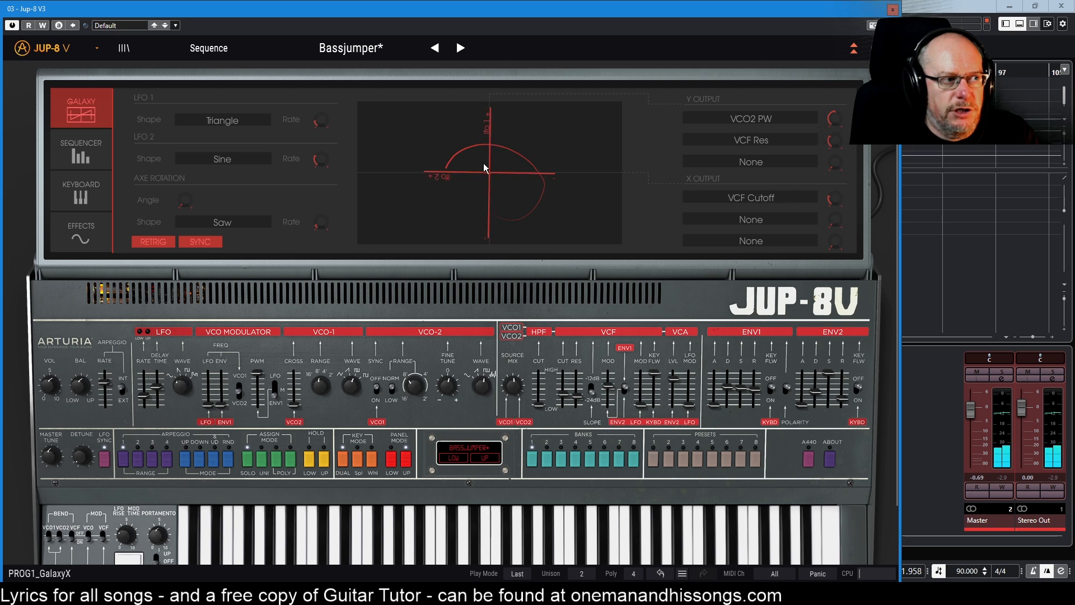
pyautogui.moveTo(834, 205)
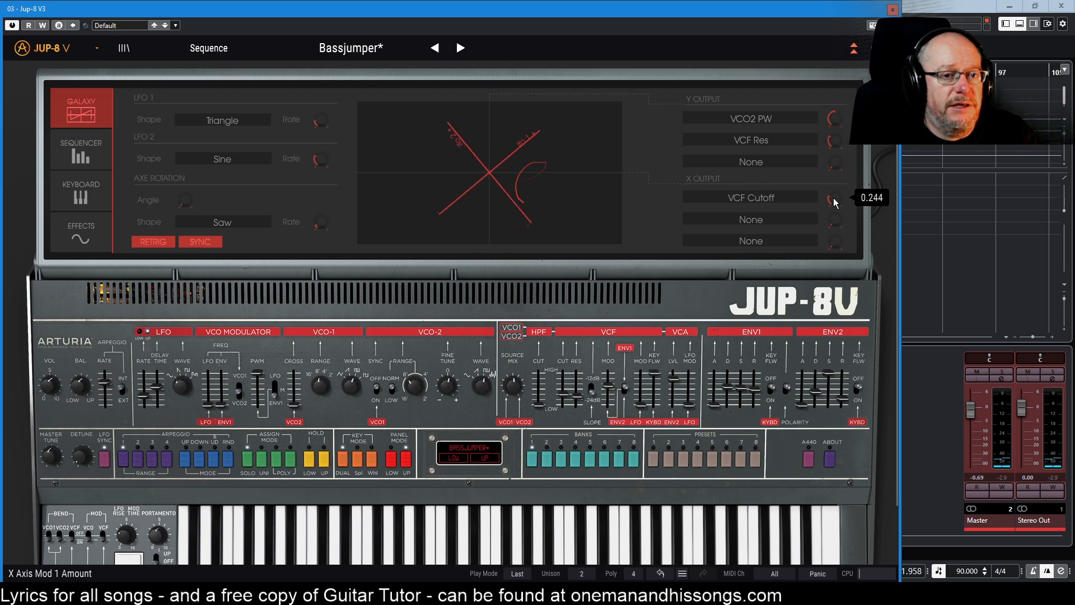
pyautogui.moveTo(834, 202); pyautogui.dragTo(833, 148)
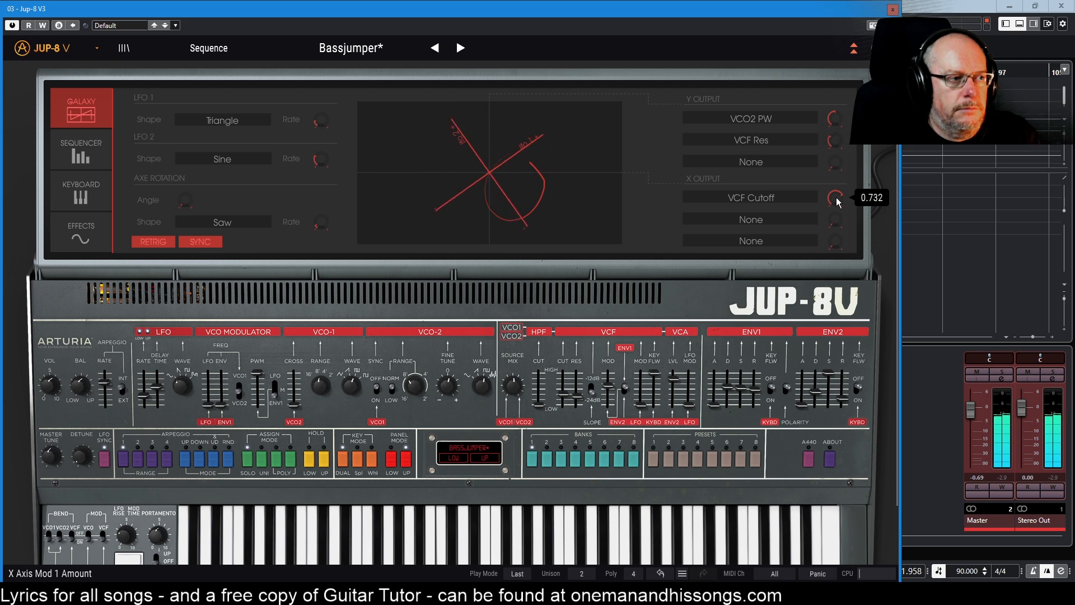
pyautogui.moveTo(836, 198); pyautogui.dragTo(836, 246)
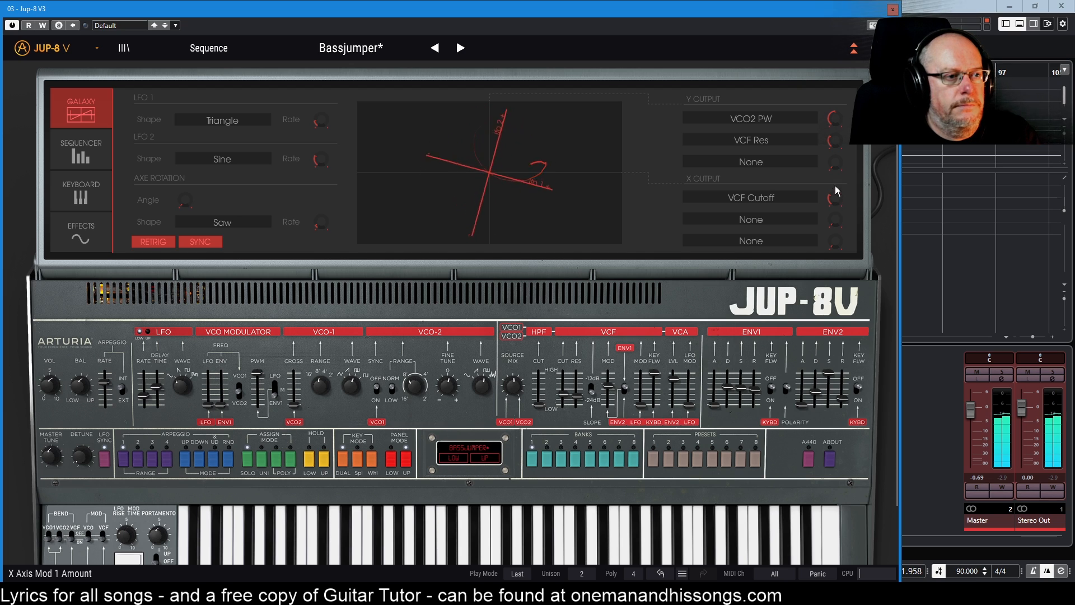
# Step: Set the Galaxy's VCF Cutoff output on the X axis and VCF Res output on the Y axis to None
pyautogui.click(752, 200)
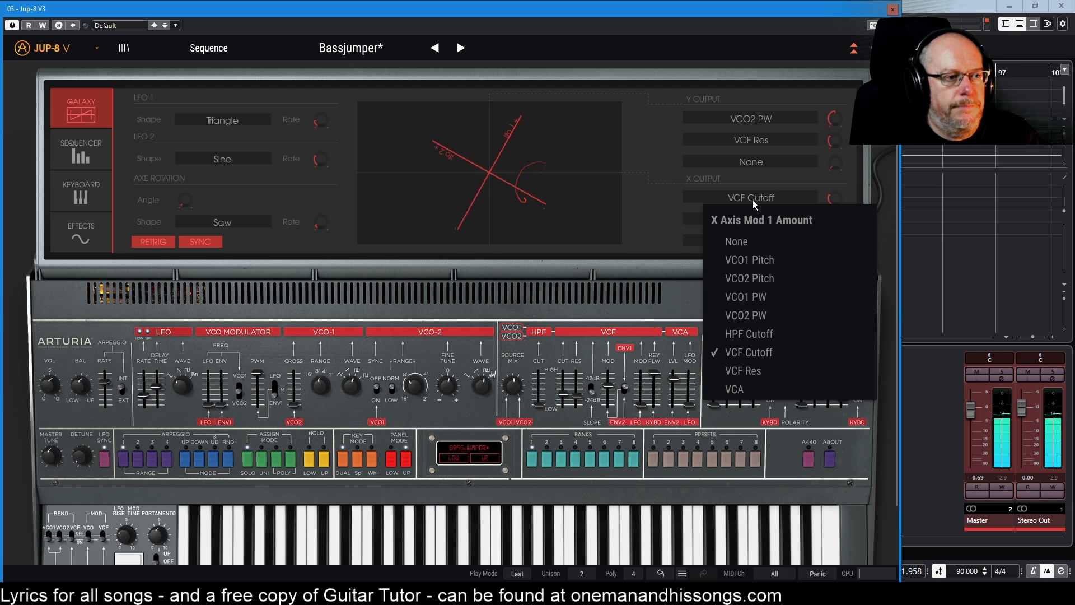
pyautogui.click(738, 241)
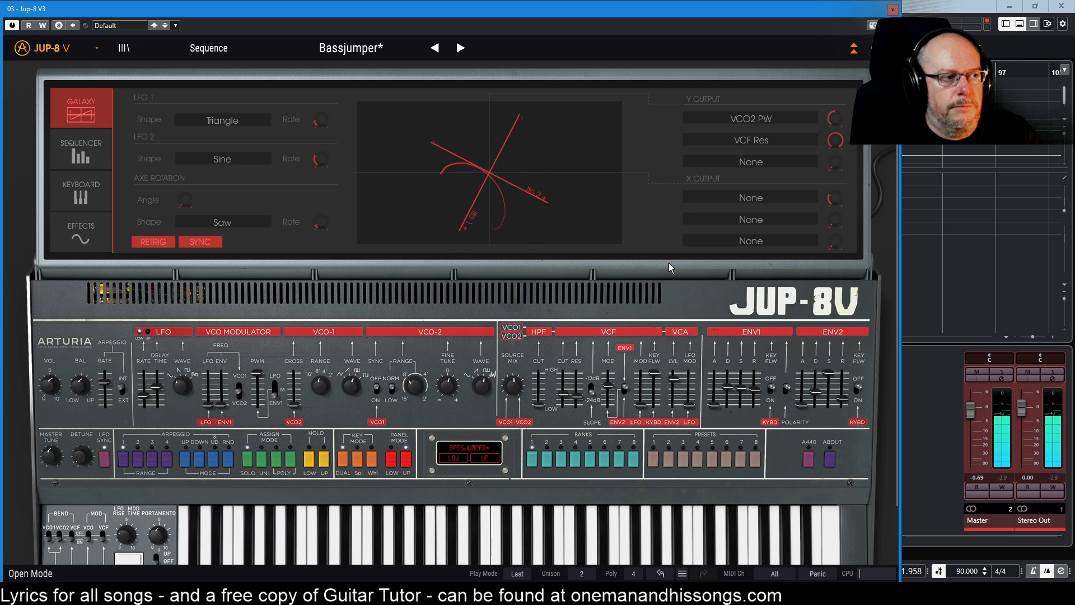
pyautogui.moveTo(577, 399)
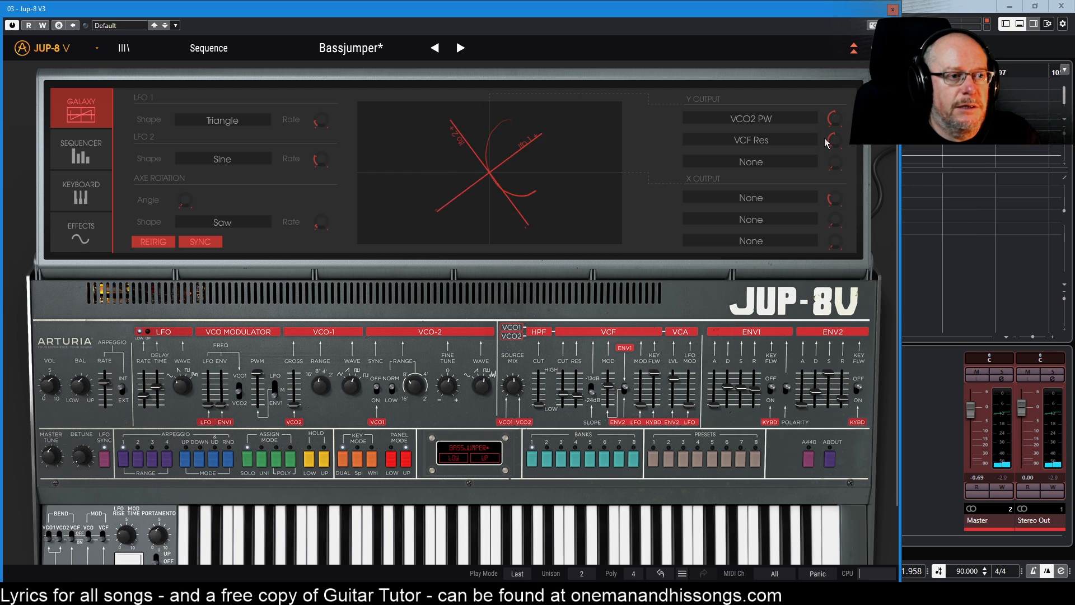
pyautogui.click(771, 143)
pyautogui.click(758, 181)
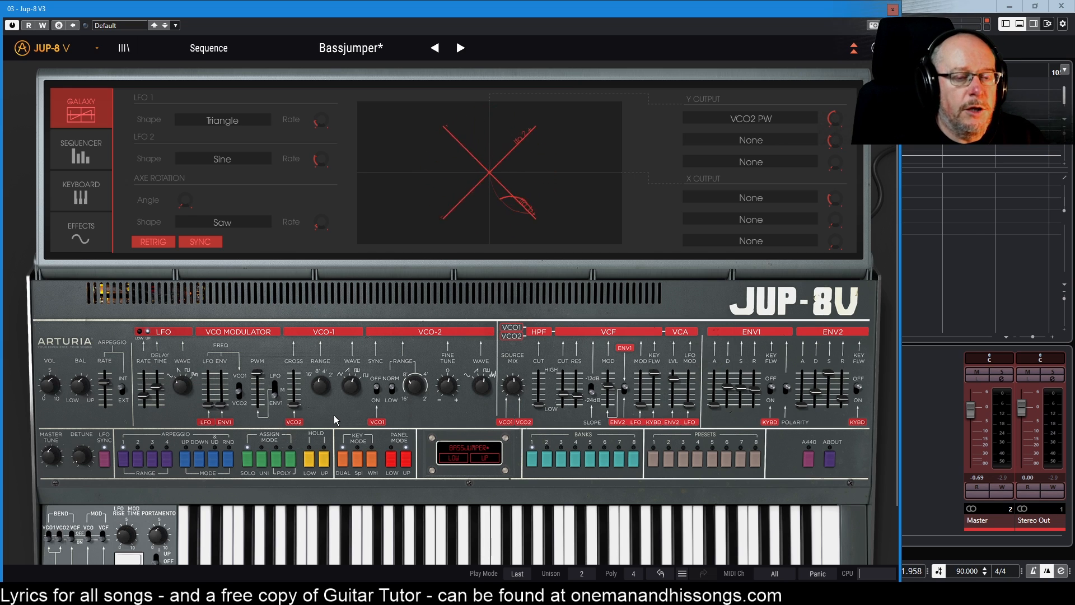
# Step: Check the upper layer's modulation controls and ENV1 sliders, and switch the pulse-width modulation source, ending on Env 1
pyautogui.scroll(-2, 81, 533)
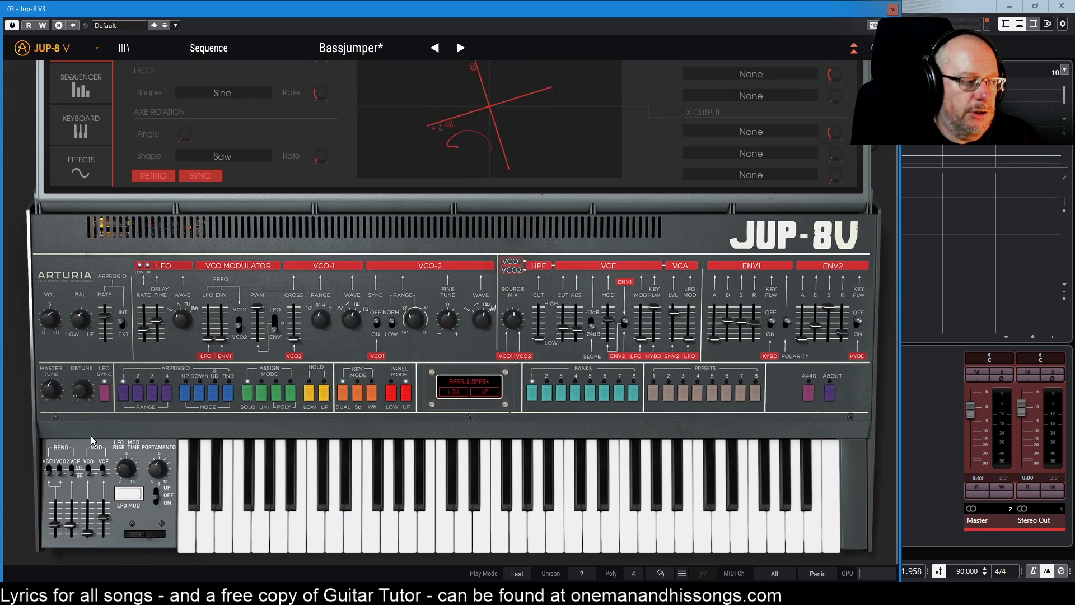
pyautogui.scroll(2, 361, 451)
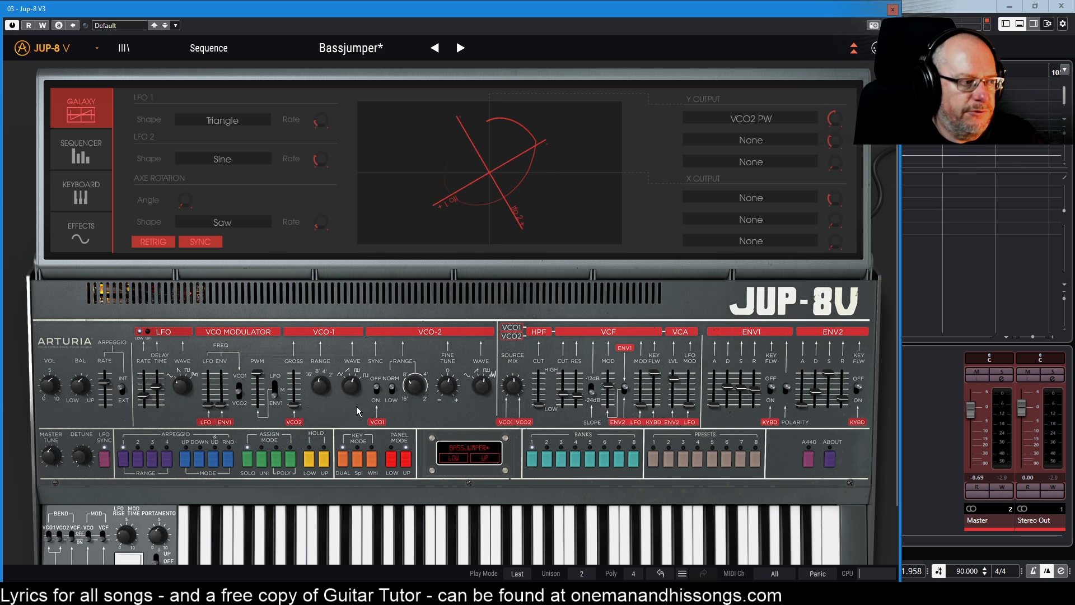
pyautogui.moveTo(255, 374)
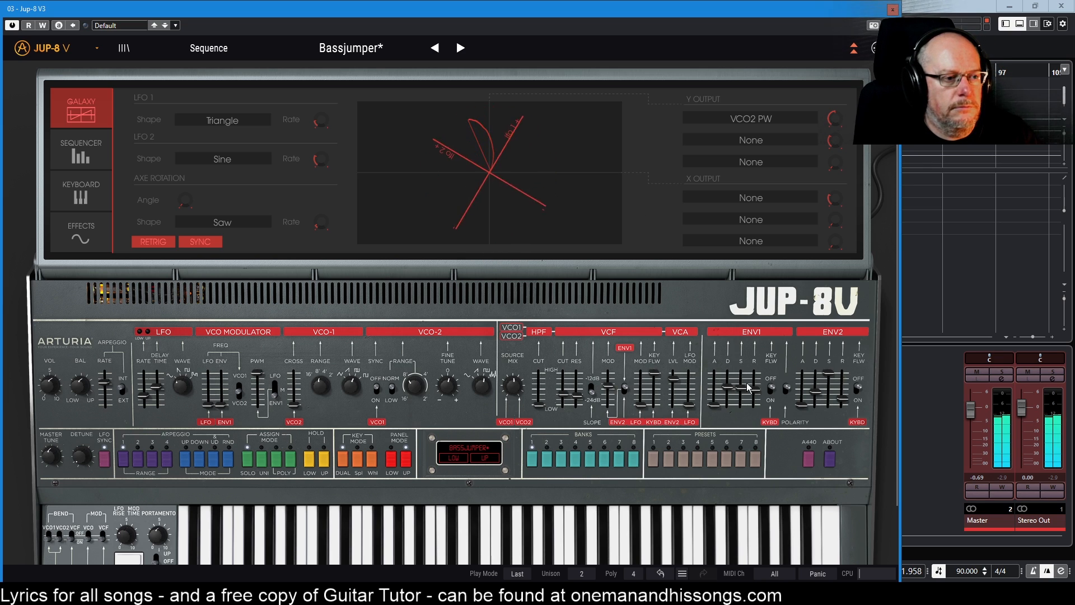
pyautogui.moveTo(726, 389)
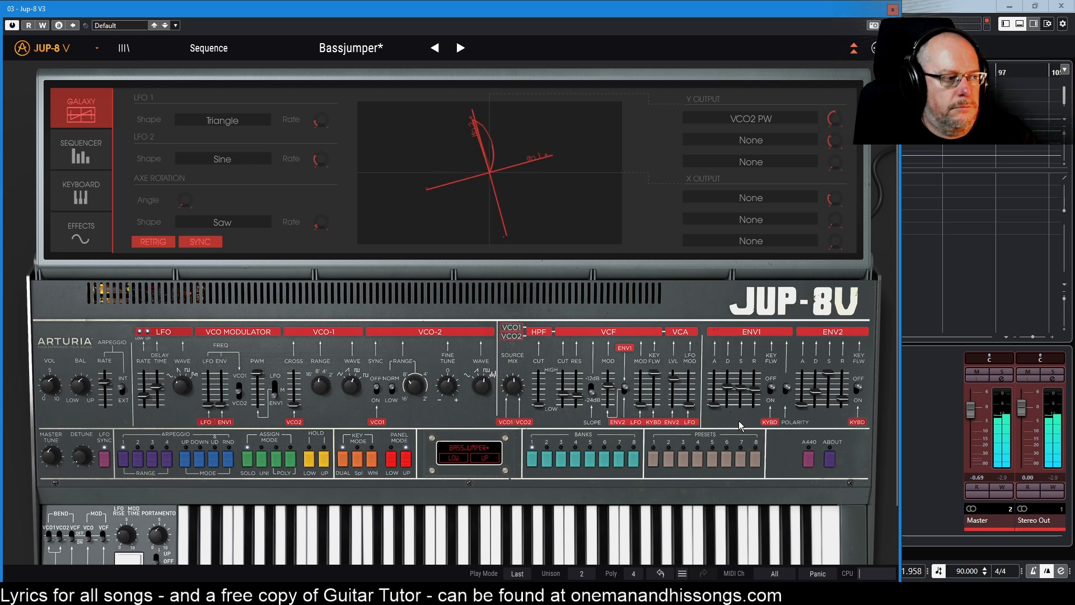
pyautogui.click(275, 395)
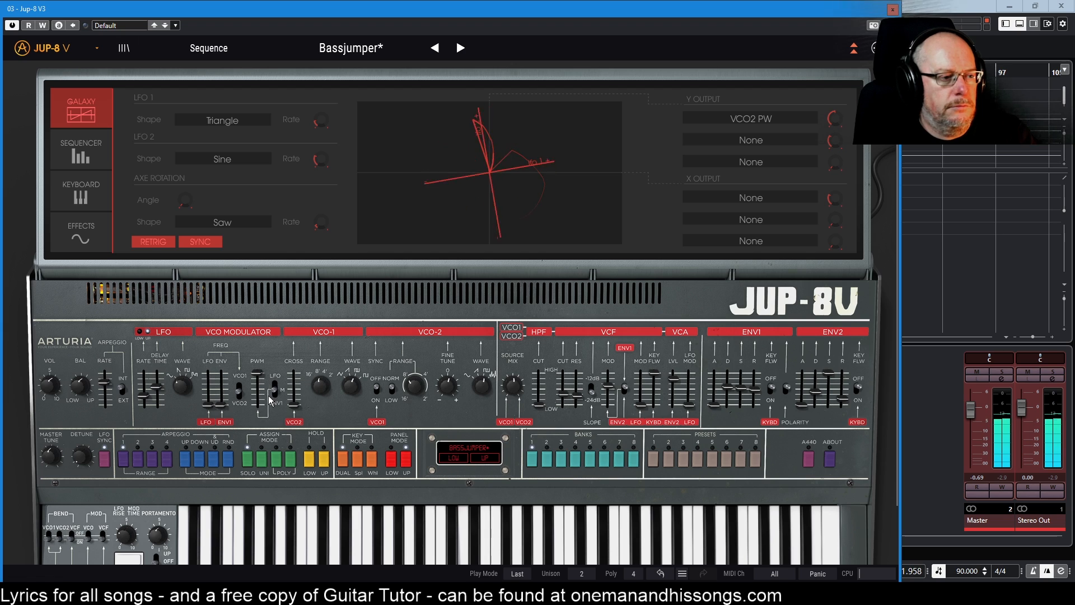
pyautogui.moveTo(263, 400)
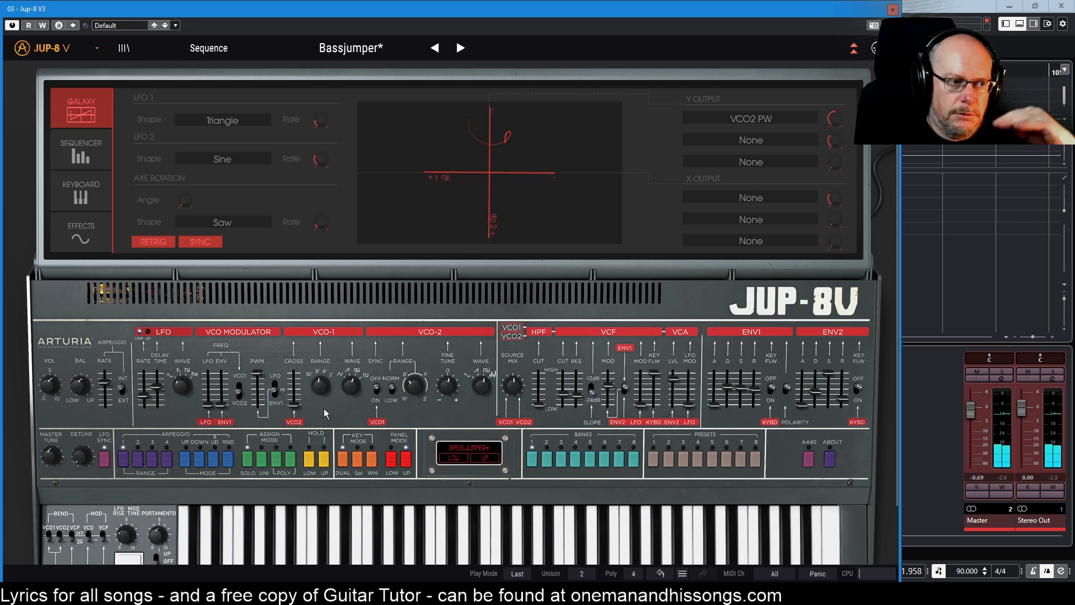
pyautogui.click(274, 394)
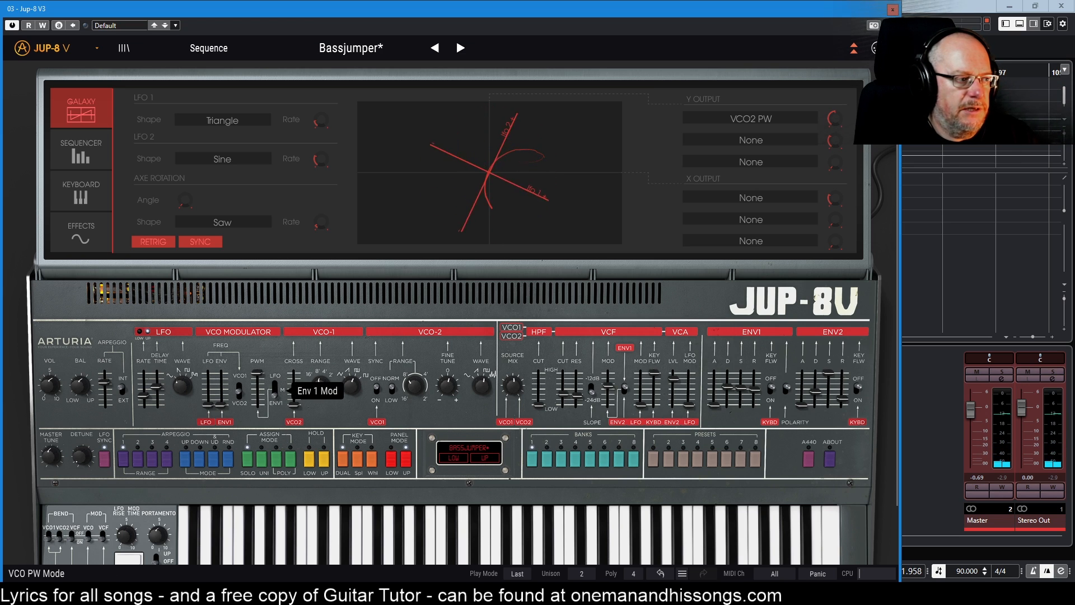
pyautogui.moveTo(268, 386)
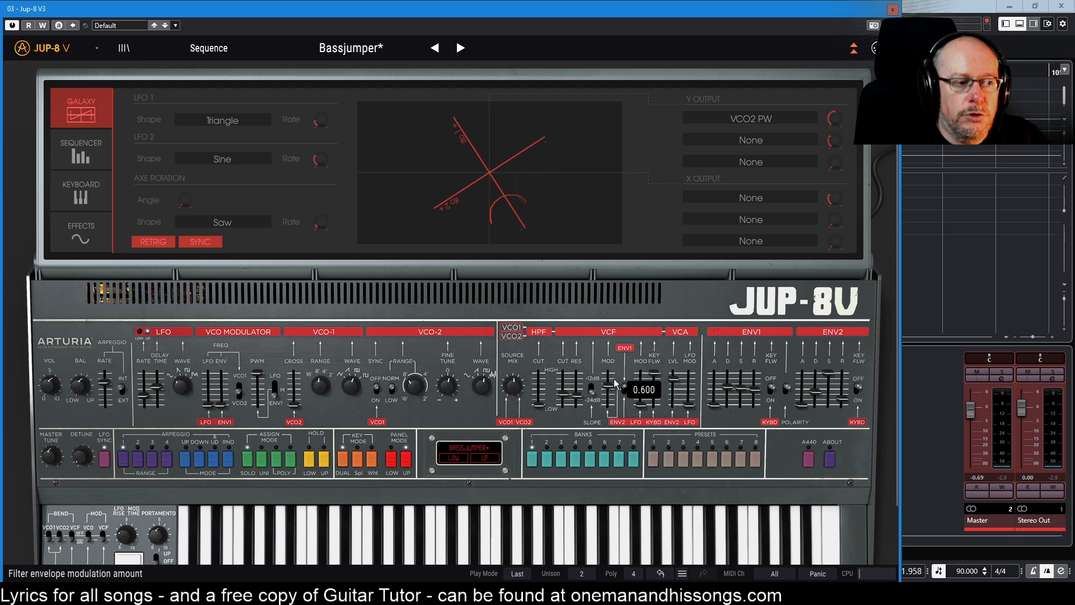
# Step: Try different VCF cutoff and filter envelope modulation amounts on the upper layer
pyautogui.moveTo(613, 387)
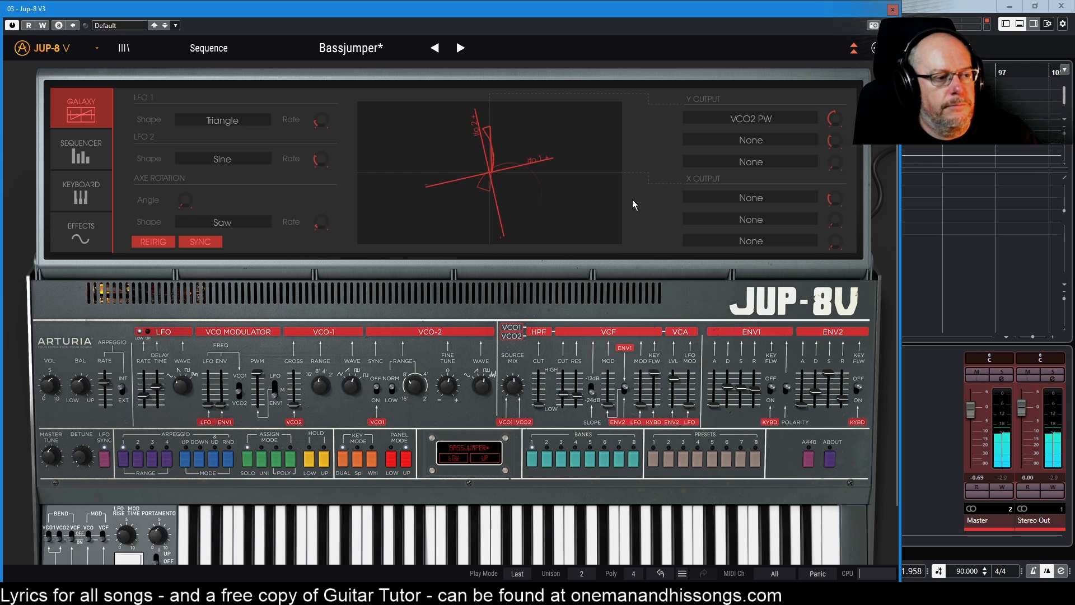
pyautogui.moveTo(564, 402)
pyautogui.moveTo(564, 402); pyautogui.dragTo(564, 396)
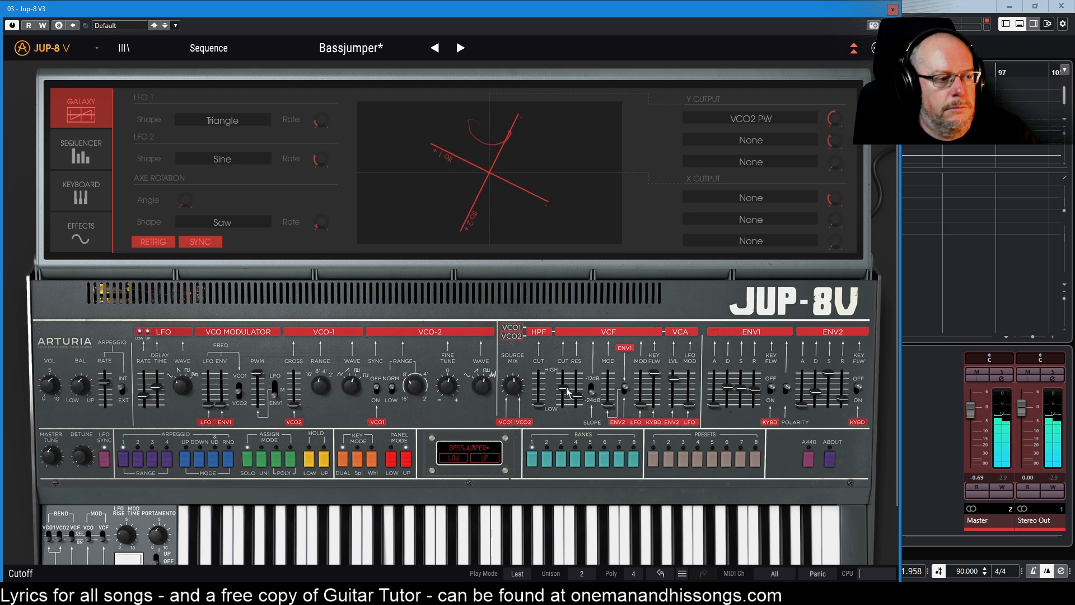
pyautogui.moveTo(608, 402); pyautogui.dragTo(608, 382)
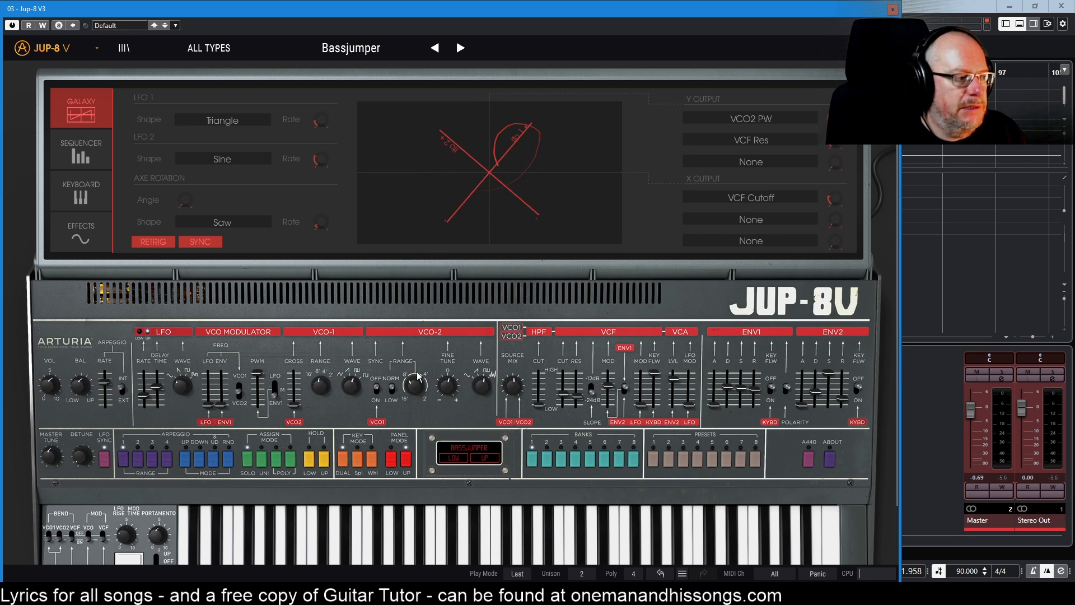
# Step: Operate the manual LFO Mod control in the performance section beside the keyboard
pyautogui.scroll(-2, 287, 424)
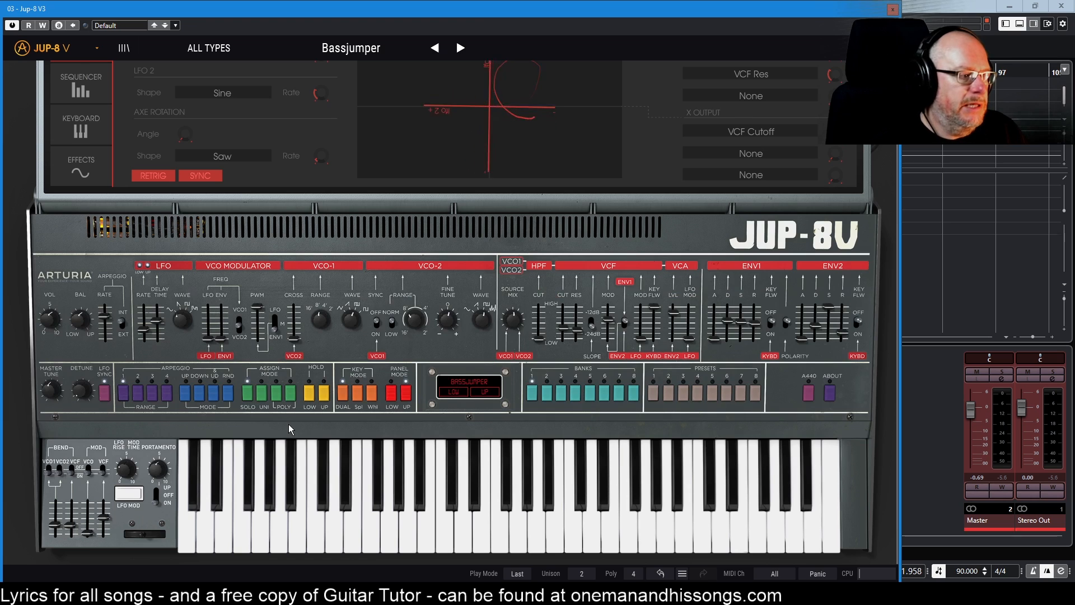
pyautogui.click(131, 494)
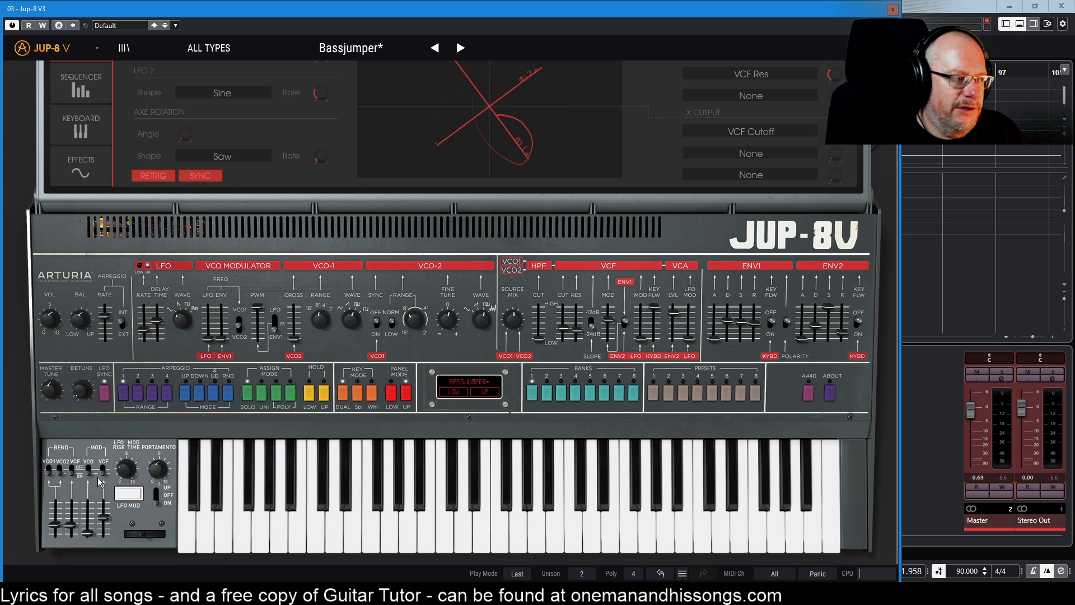
pyautogui.scroll(2, 372, 446)
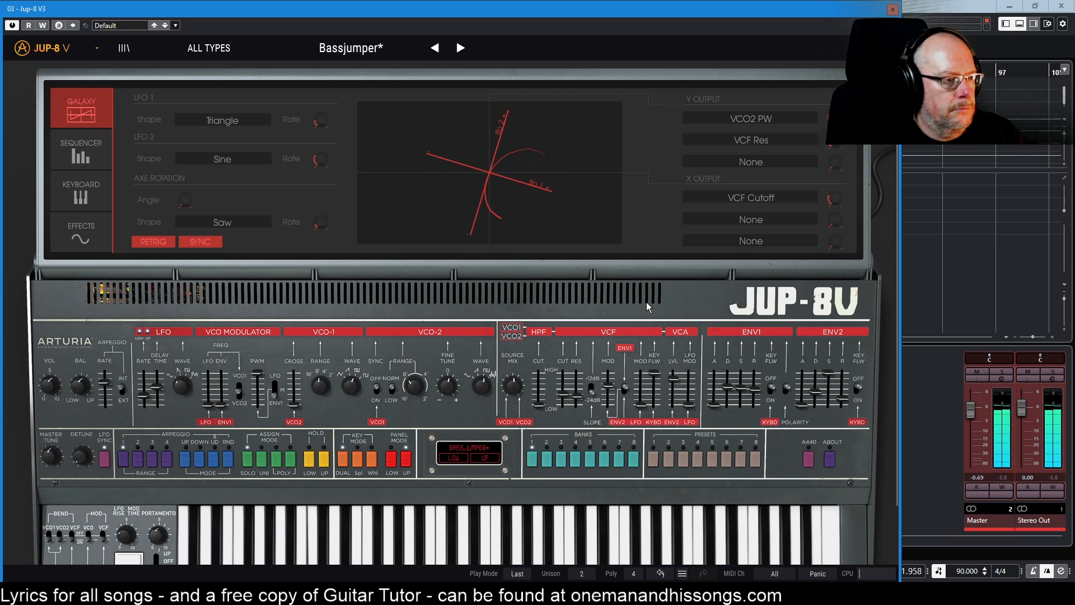
# Step: Adjust the upper layer's HPF cutoff, and switch to the lower layer to try its HPF cutoff at about 339 Hz
pyautogui.moveTo(539, 405); pyautogui.dragTo(538, 399)
pyautogui.click(391, 455)
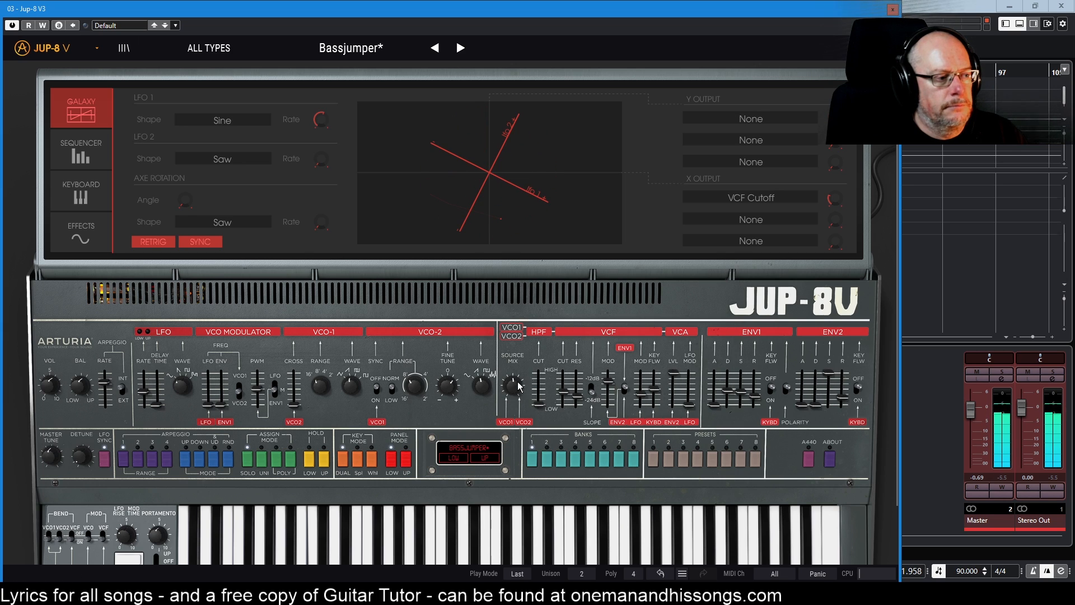
pyautogui.moveTo(538, 404); pyautogui.dragTo(539, 401)
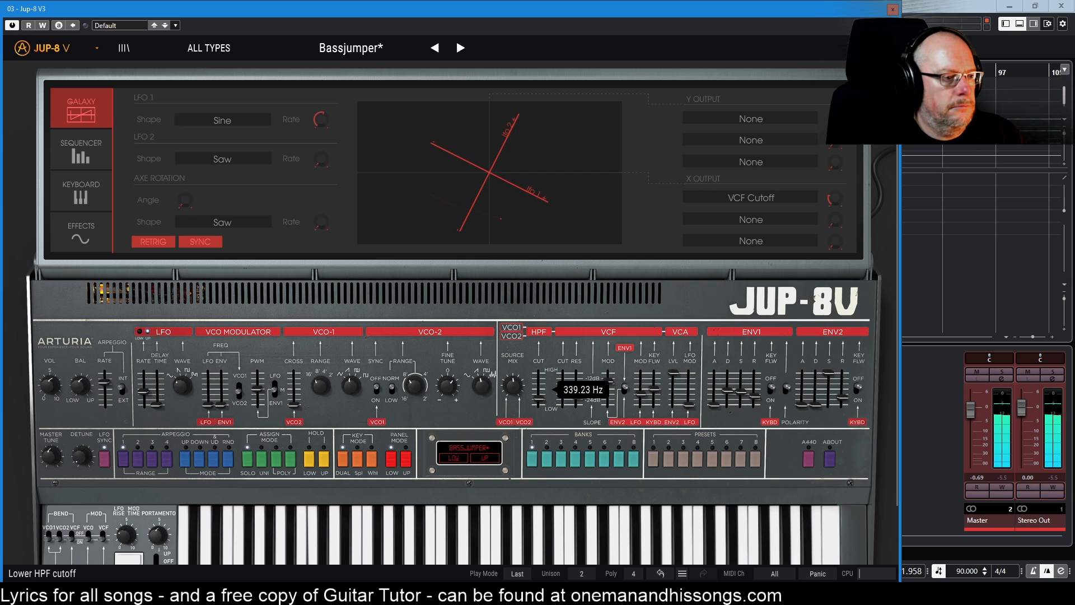
pyautogui.moveTo(538, 398); pyautogui.dragTo(539, 398)
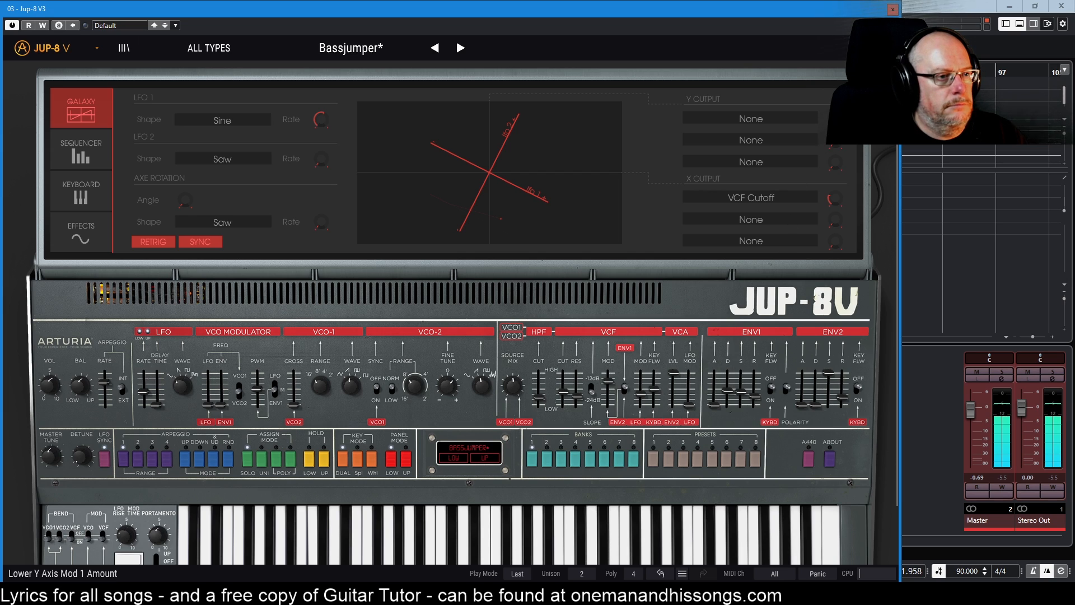
# Step: Set the lower layer's Galaxy VCF Cutoff amount to 0.604 and its filter LFO modulation amount to 0.661
pyautogui.moveTo(834, 198)
pyautogui.moveTo(836, 200); pyautogui.dragTo(836, 197)
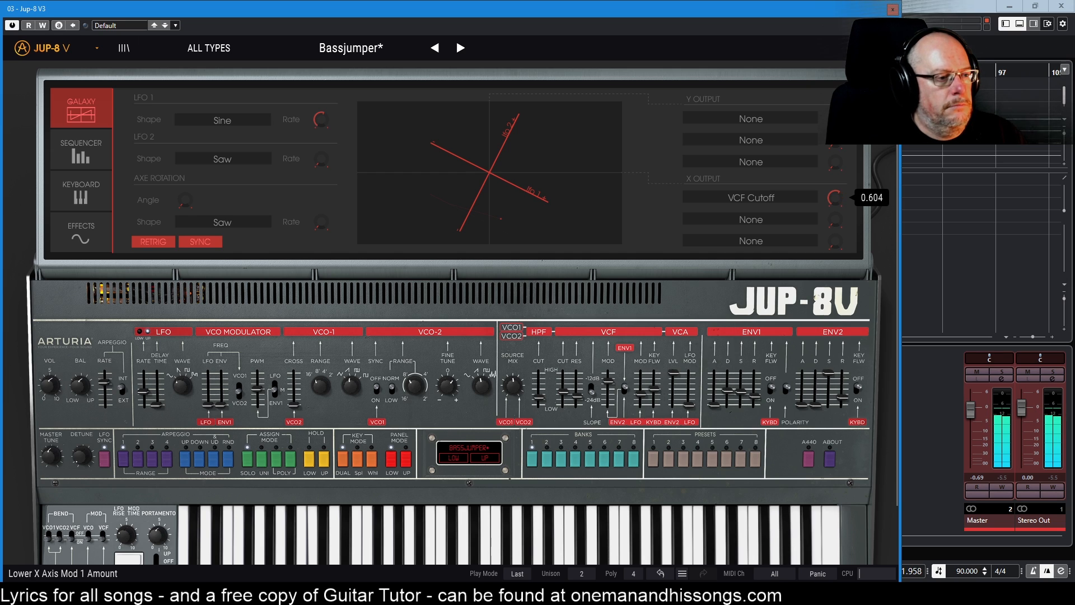
pyautogui.click(654, 389)
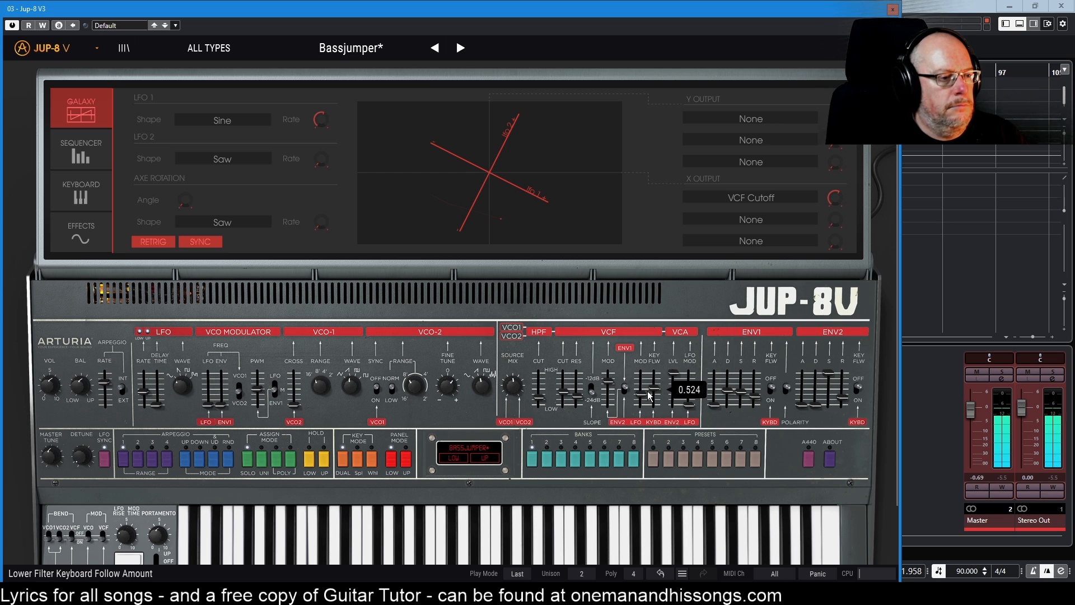
pyautogui.moveTo(641, 395); pyautogui.dragTo(641, 392)
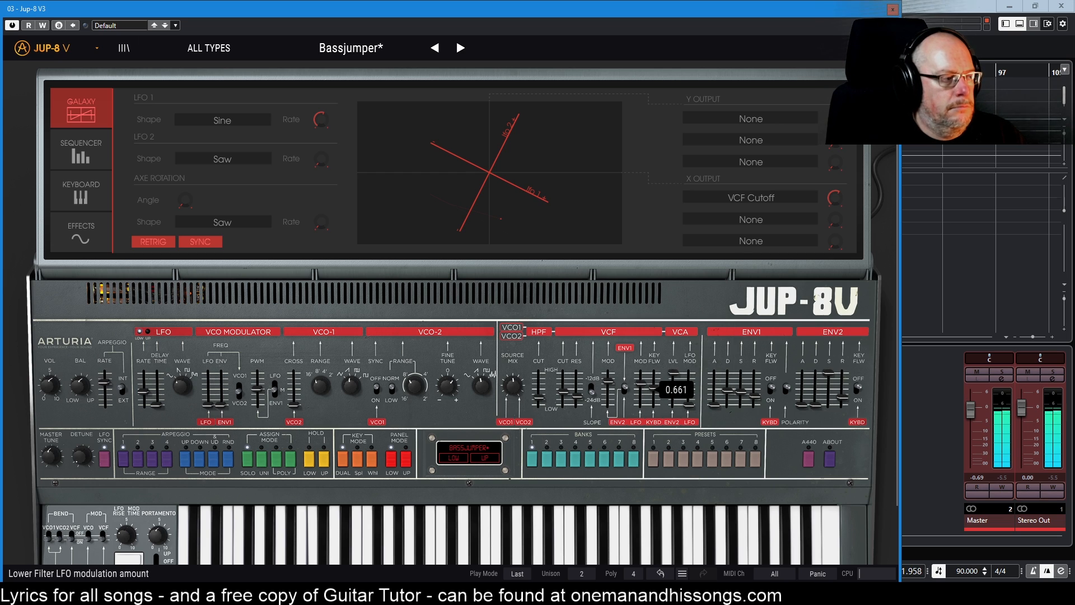
# Step: Reduce the lower layer's Galaxy VCF Cutoff amount while trying filter LFO modulation amounts, ending with LFO modulation at 0.533
pyautogui.moveTo(641, 385); pyautogui.dragTo(641, 379)
pyautogui.click(834, 198)
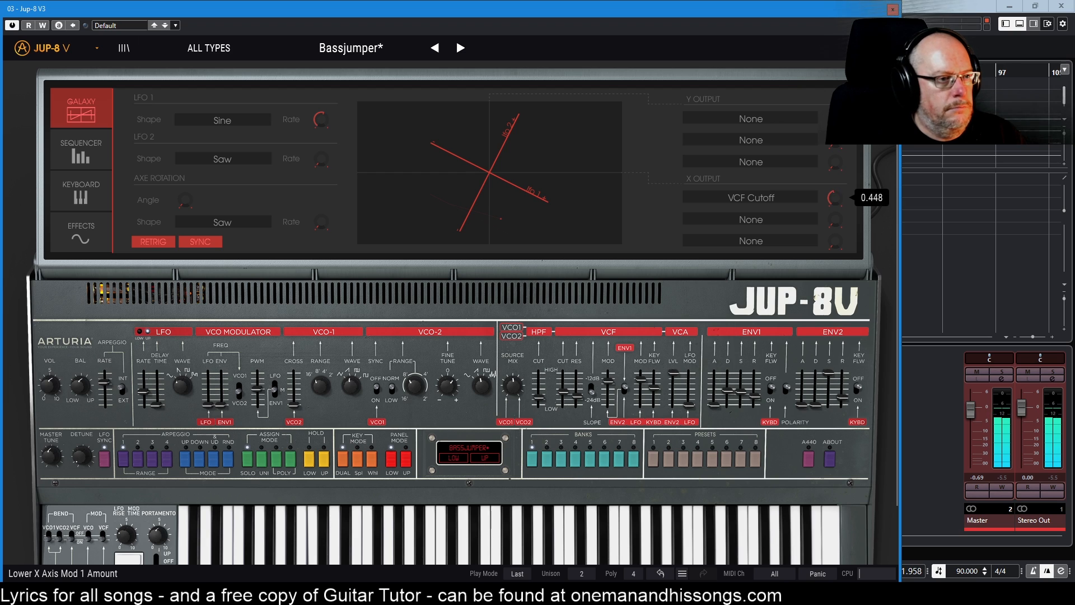
pyautogui.moveTo(834, 198); pyautogui.dragTo(834, 200)
pyautogui.moveTo(641, 379); pyautogui.dragTo(642, 378)
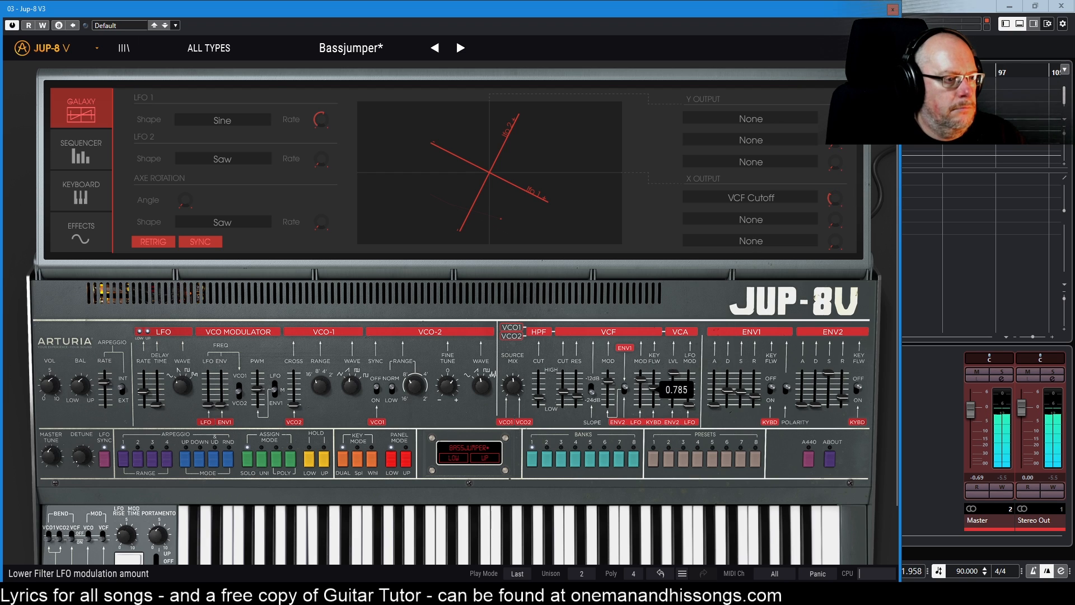
pyautogui.moveTo(834, 198); pyautogui.dragTo(834, 203)
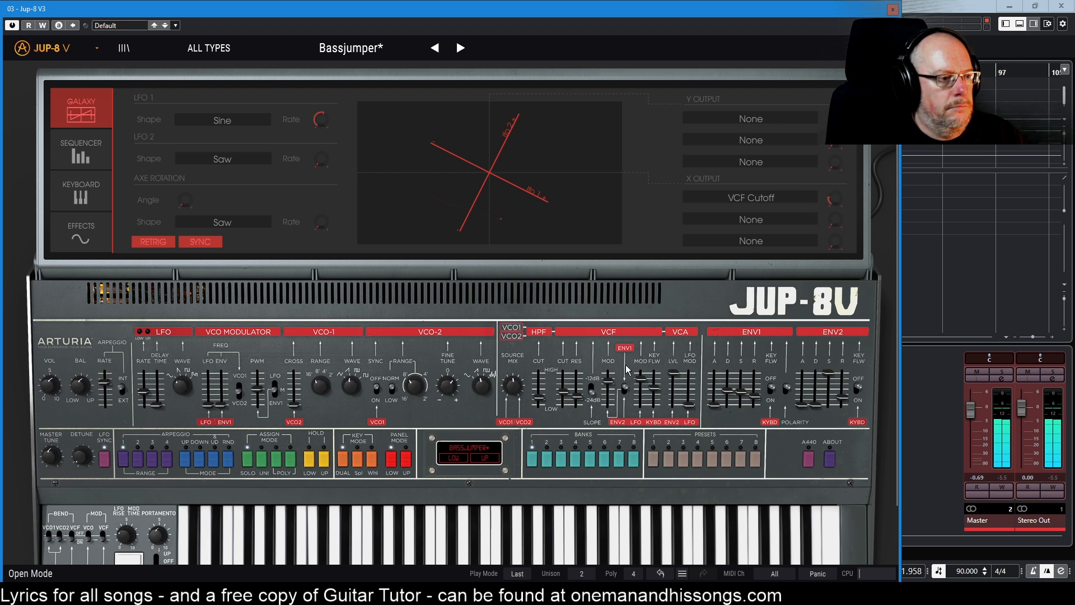
pyautogui.click(652, 386)
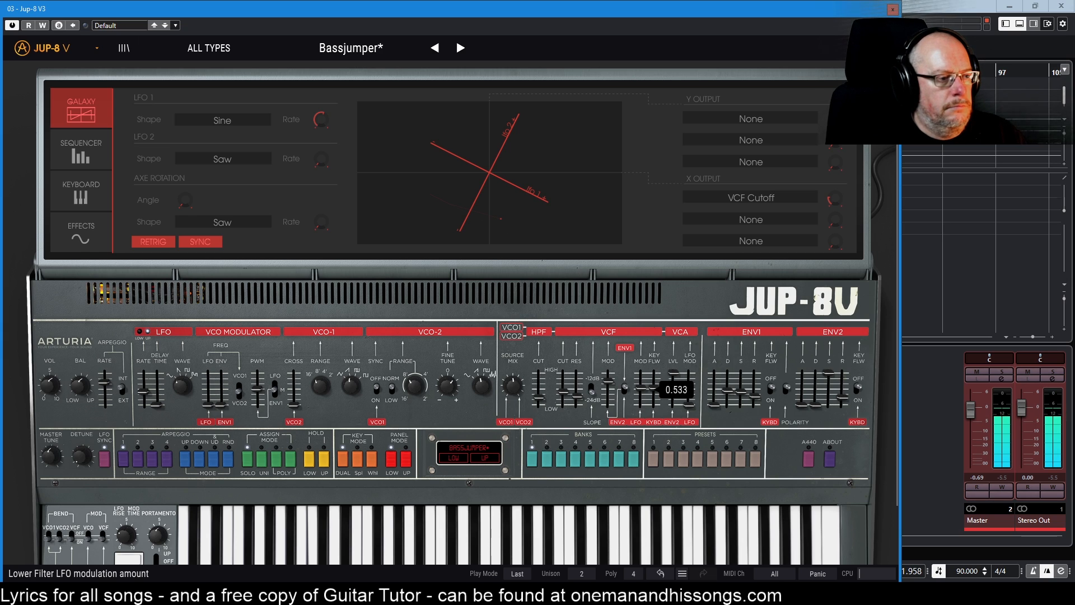
# Step: Shorten the lower layer's Env 1 decay, and switch to the upper layer to try an Env 1 decay of 94 ms
pyautogui.click(727, 388)
pyautogui.moveTo(728, 393); pyautogui.dragTo(727, 395)
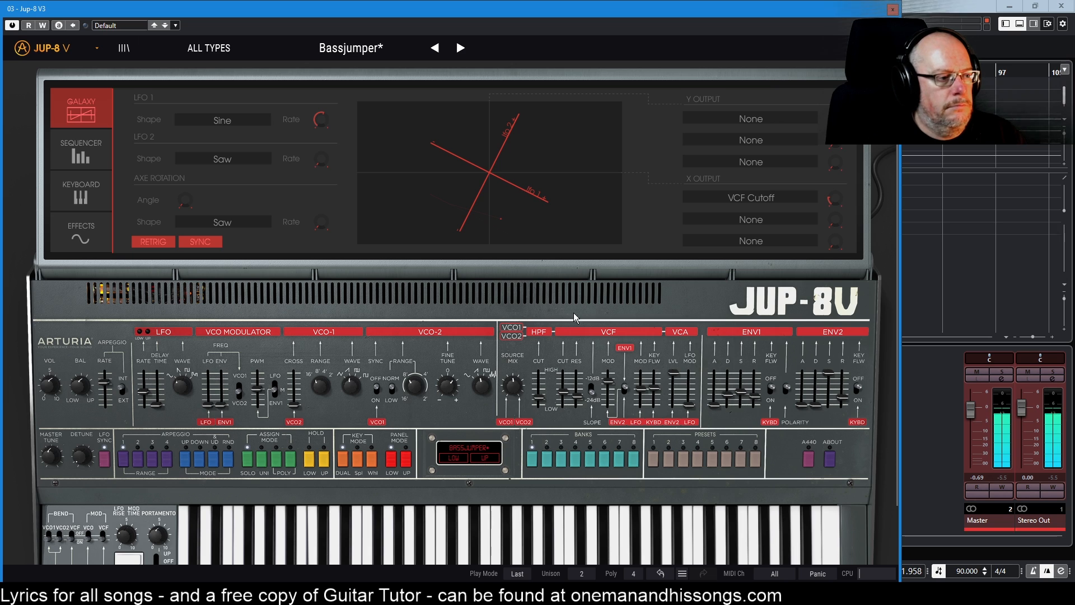
pyautogui.click(408, 460)
pyautogui.moveTo(728, 392)
pyautogui.moveTo(727, 389); pyautogui.dragTo(728, 390)
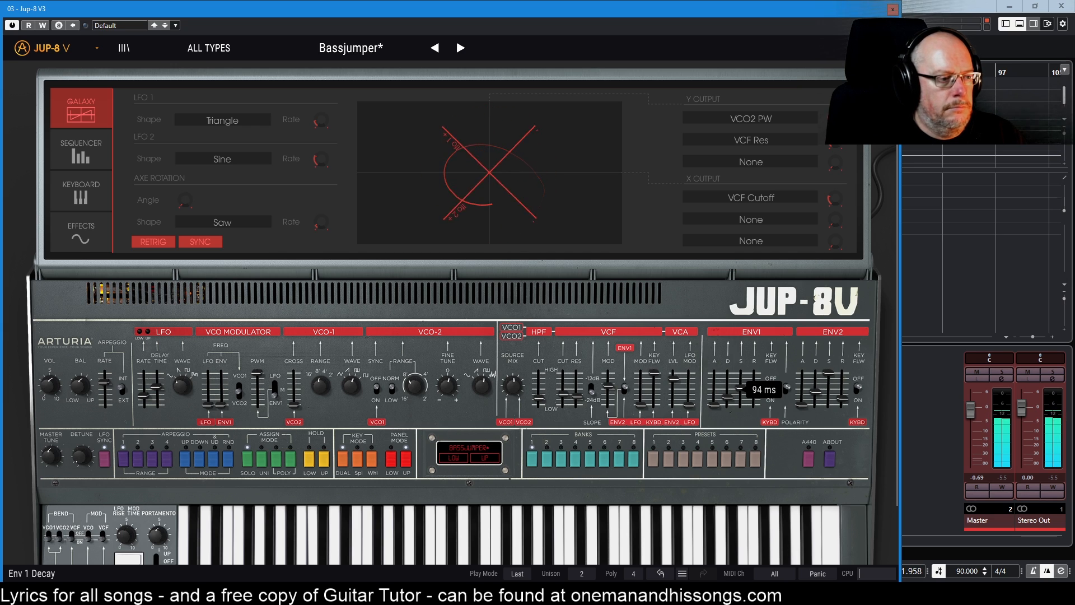
# Step: Try a resonance of 2.670 on the upper layer together with different filter cutoff settings
pyautogui.moveTo(577, 405); pyautogui.dragTo(577, 385)
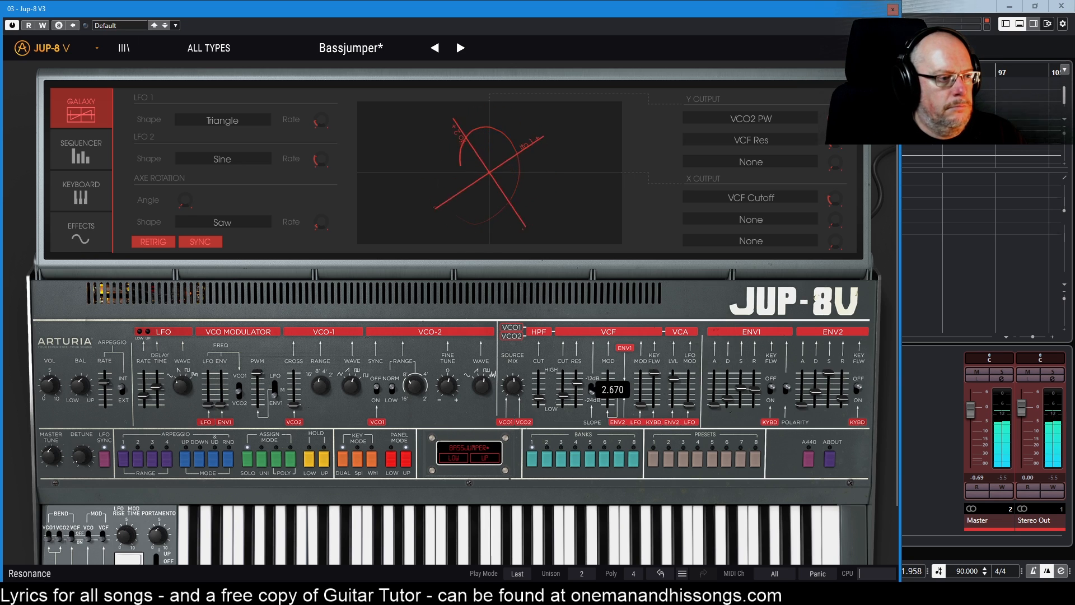
pyautogui.moveTo(559, 399); pyautogui.dragTo(567, 395)
pyautogui.moveTo(537, 402); pyautogui.dragTo(563, 399)
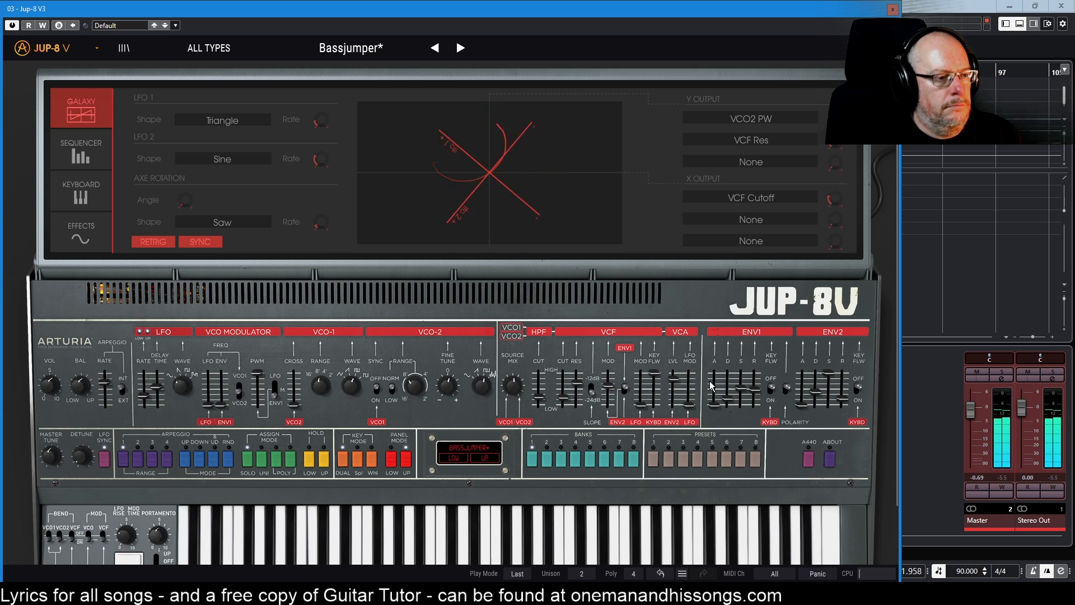
# Step: Try upper layer Env 1 decay times ranging from 10212 ms down to 708 ms and shorter
pyautogui.moveTo(723, 400); pyautogui.dragTo(724, 399)
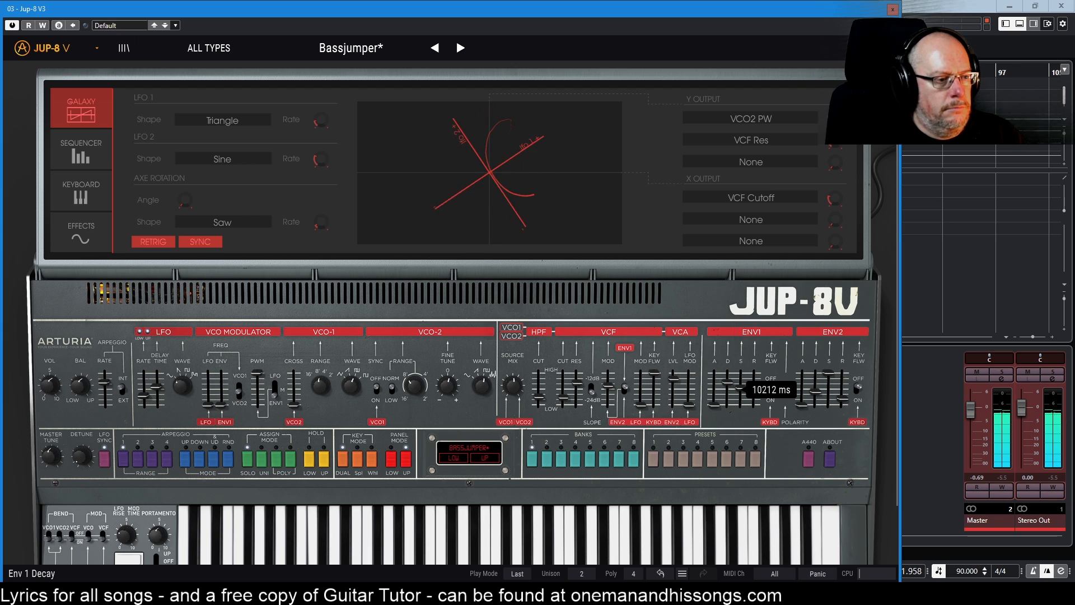
pyautogui.moveTo(727, 383); pyautogui.dragTo(728, 386)
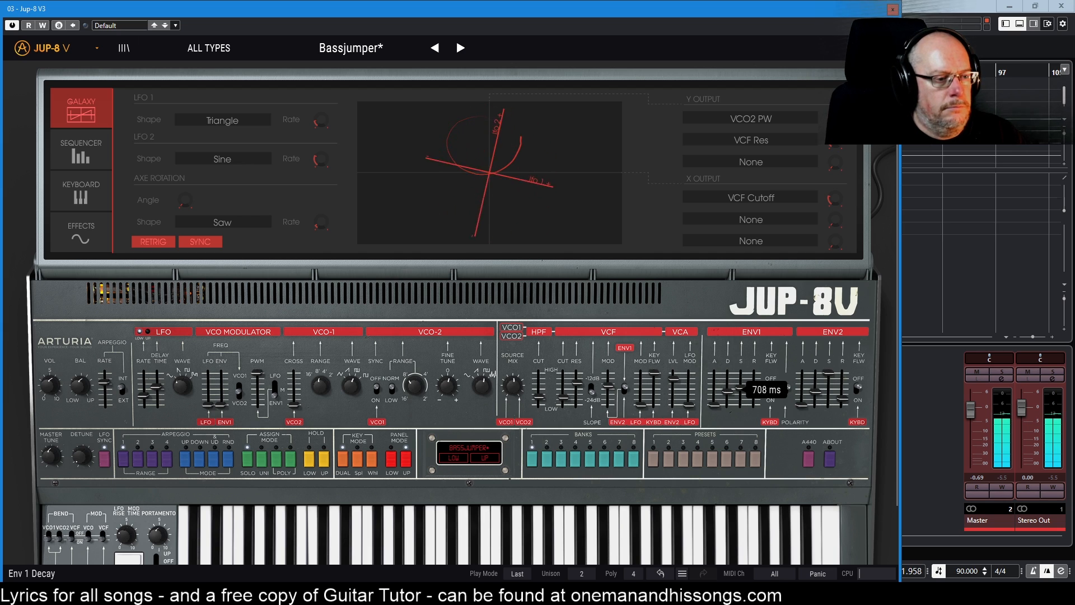
pyautogui.moveTo(728, 392); pyautogui.dragTo(728, 398)
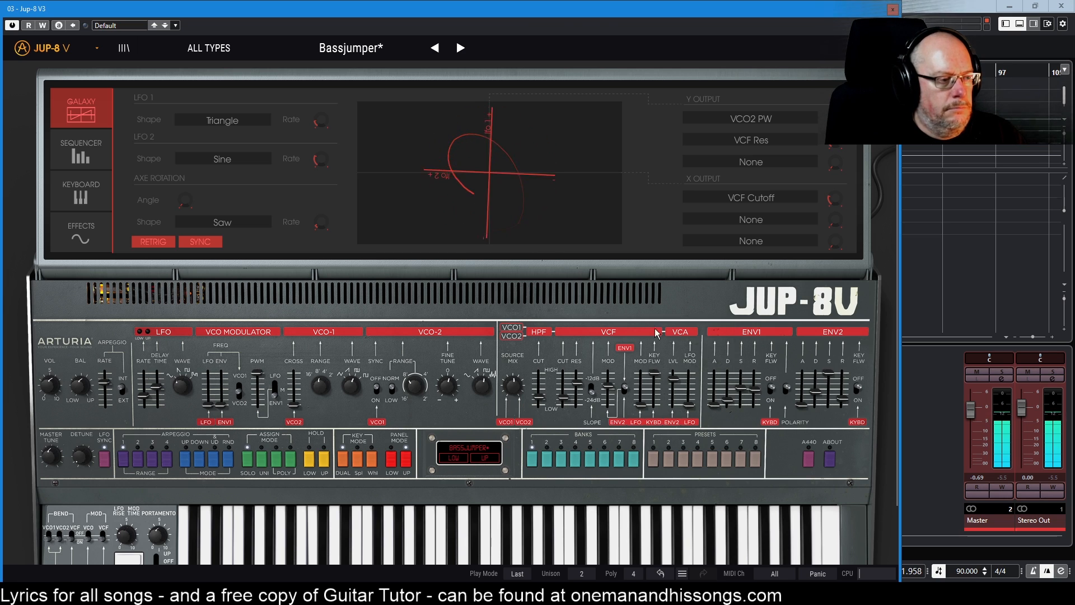
# Step: Check the lower layer's Env 1 decay, and return to the upper layer to set its Env 1 decay to 730 ms
pyautogui.click(391, 461)
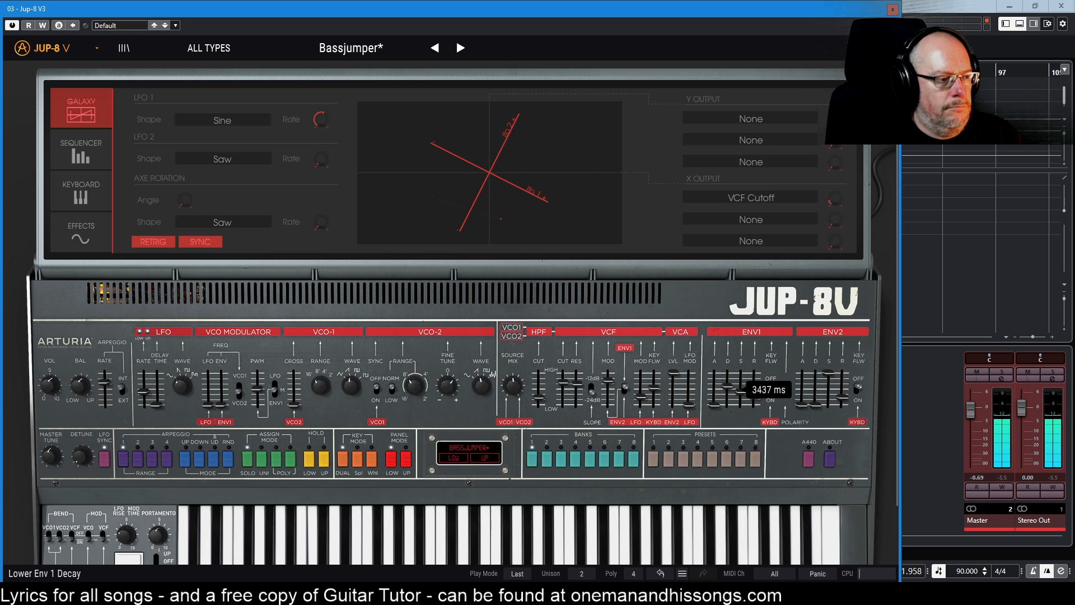
pyautogui.click(405, 466)
pyautogui.moveTo(727, 398)
pyautogui.moveTo(727, 397); pyautogui.dragTo(727, 395)
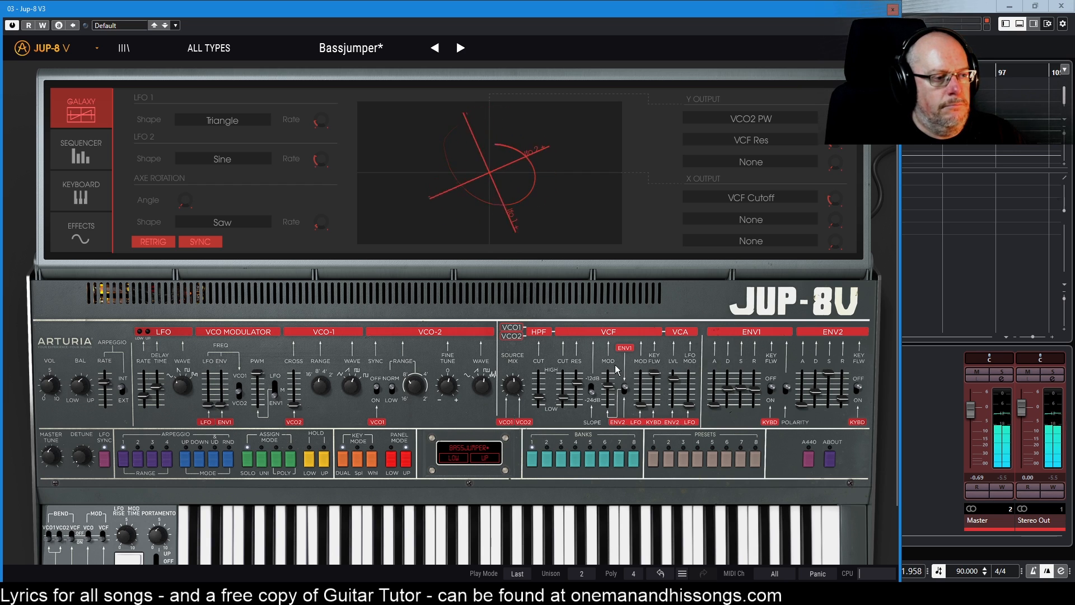
pyautogui.moveTo(564, 399)
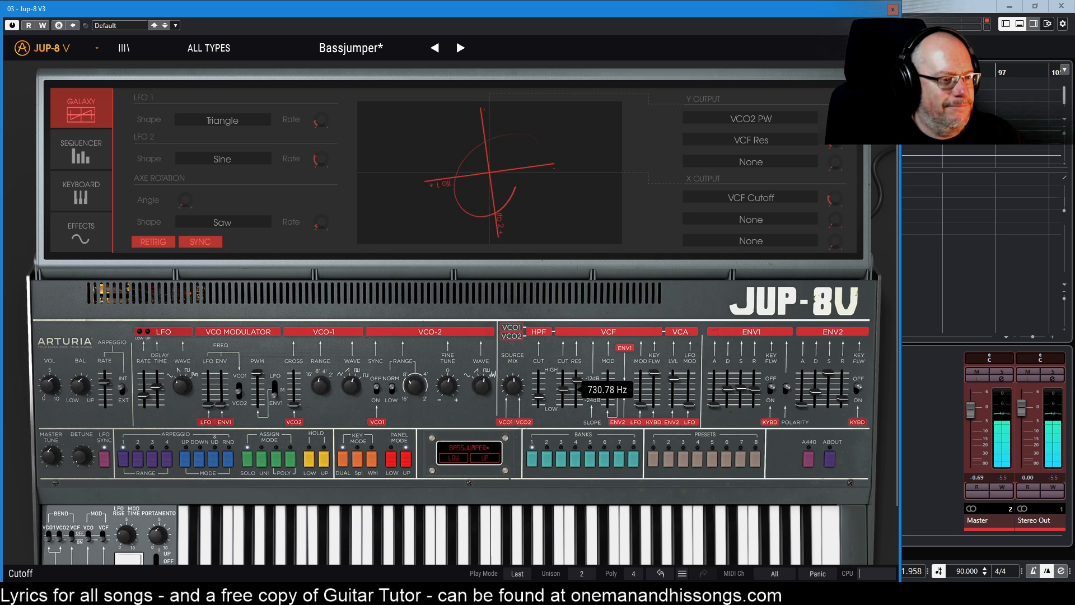
pyautogui.moveTo(722, 394)
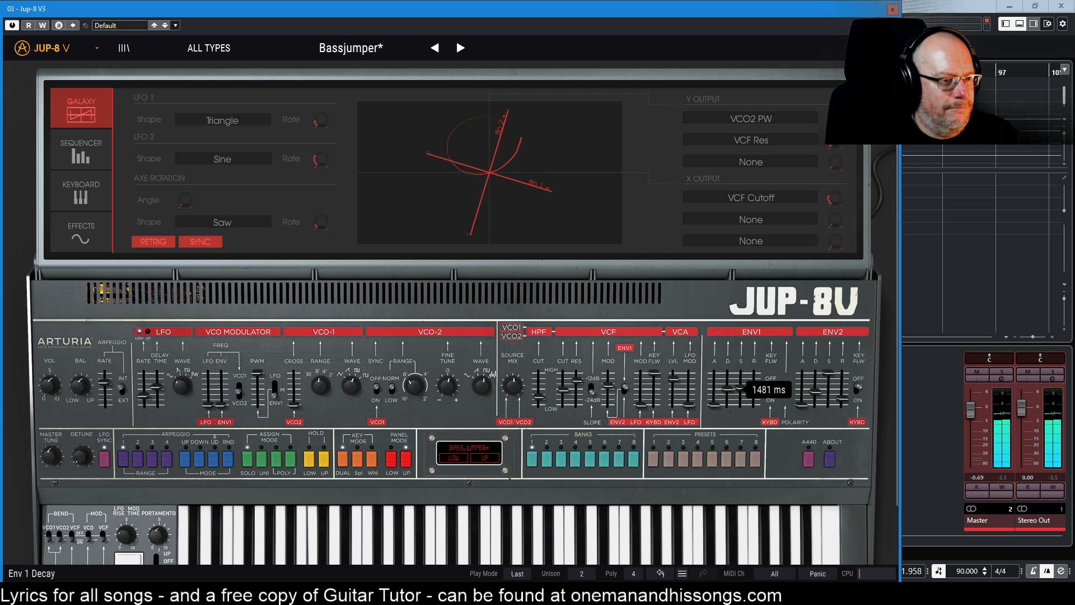
pyautogui.moveTo(727, 388); pyautogui.dragTo(728, 392)
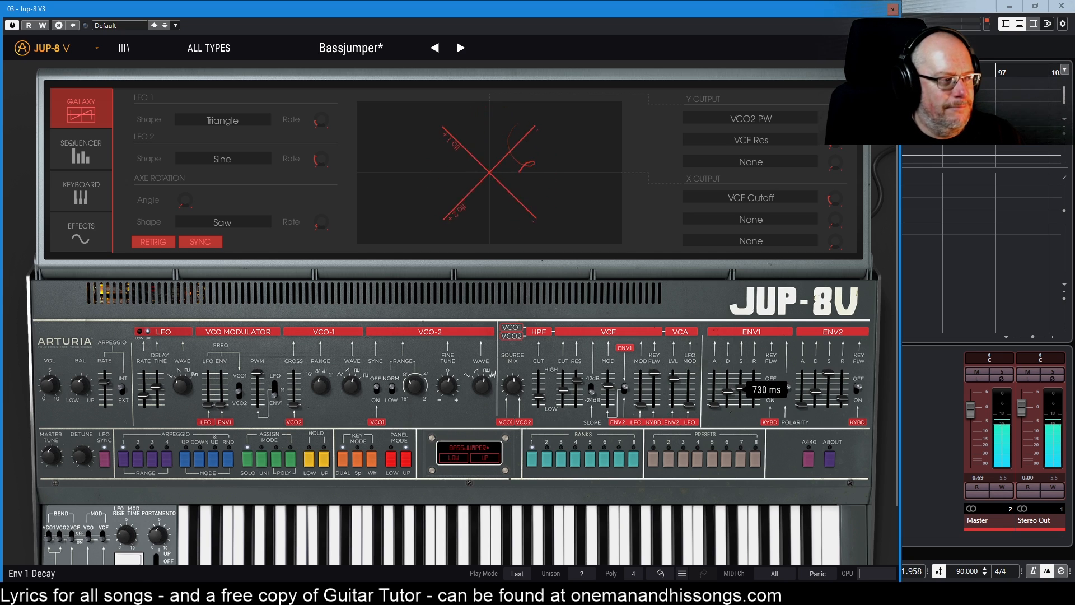
# Step: Try the upper layer's HPF cutoff at about 182 Hz, and readjust the HPF cutoff on the lower layer
pyautogui.moveTo(541, 400); pyautogui.dragTo(540, 397)
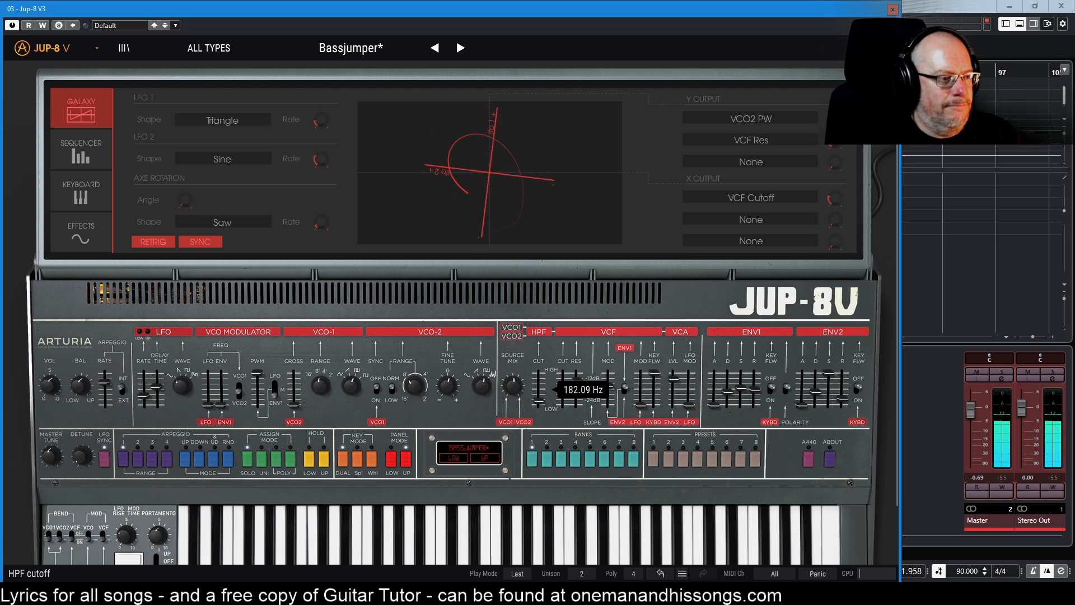
pyautogui.moveTo(539, 402); pyautogui.dragTo(539, 406)
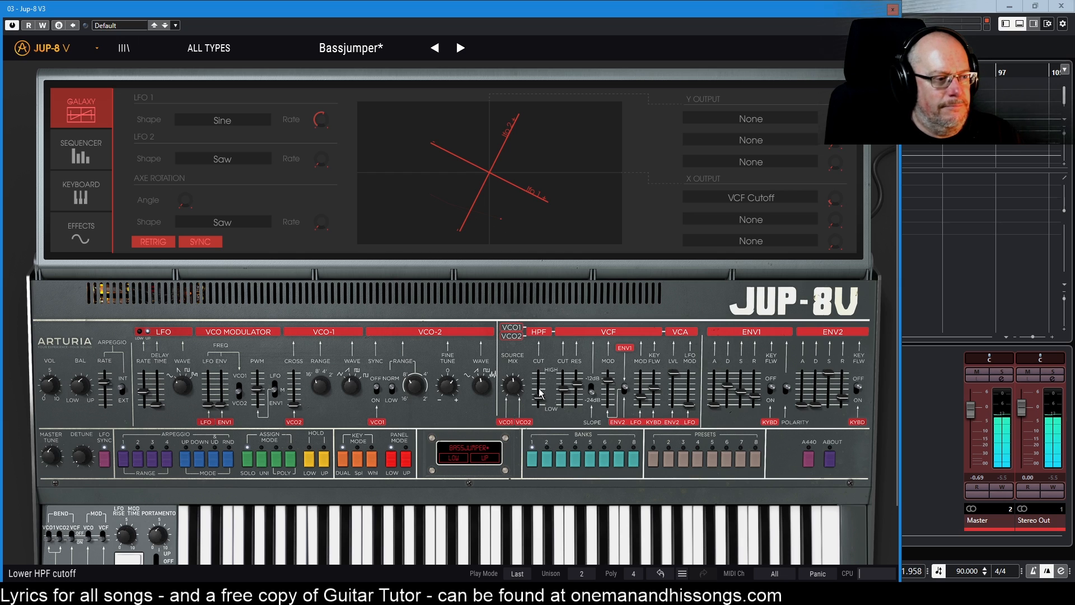
pyautogui.moveTo(540, 404); pyautogui.dragTo(539, 398)
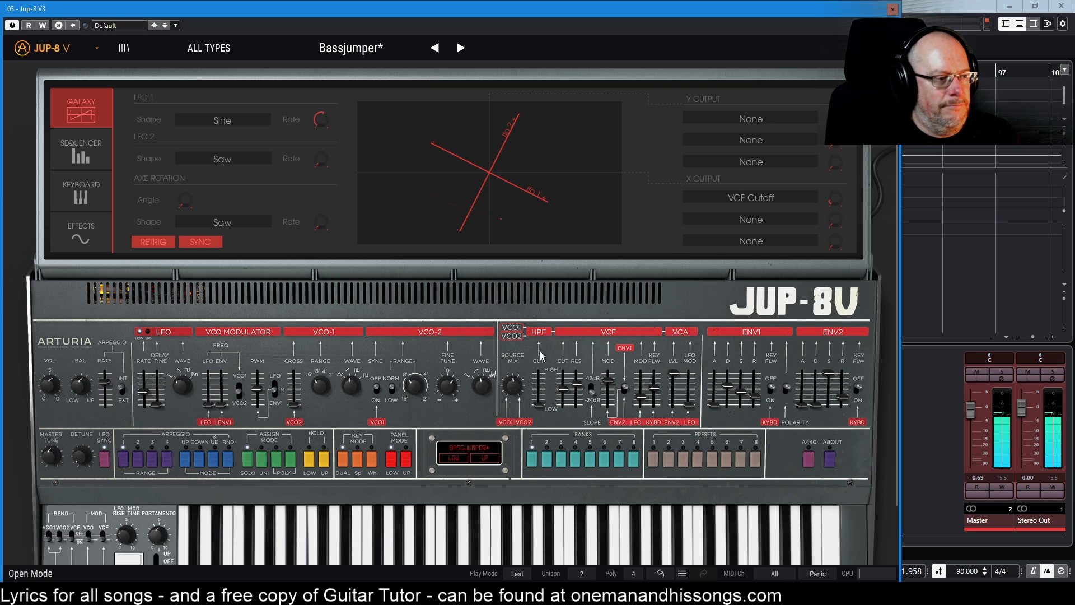
# Step: Set the lower layer's VCF cutoff to about 1618 Hz and shorten its Env 1 decay to 2863 ms and below
pyautogui.moveTo(577, 384); pyautogui.dragTo(562, 391)
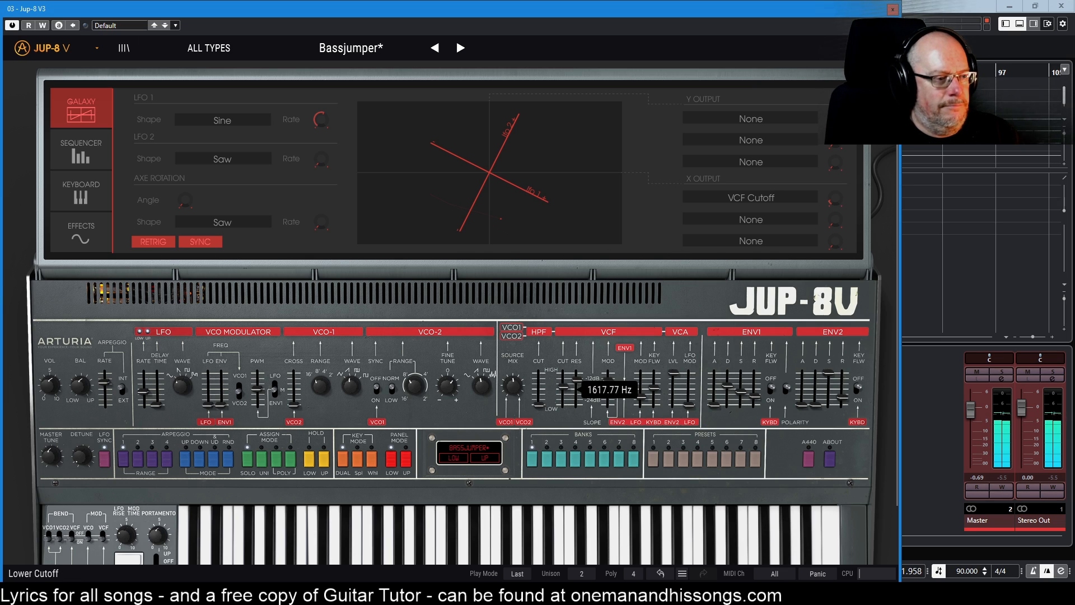
pyautogui.click(714, 400)
pyautogui.moveTo(726, 390); pyautogui.dragTo(726, 391)
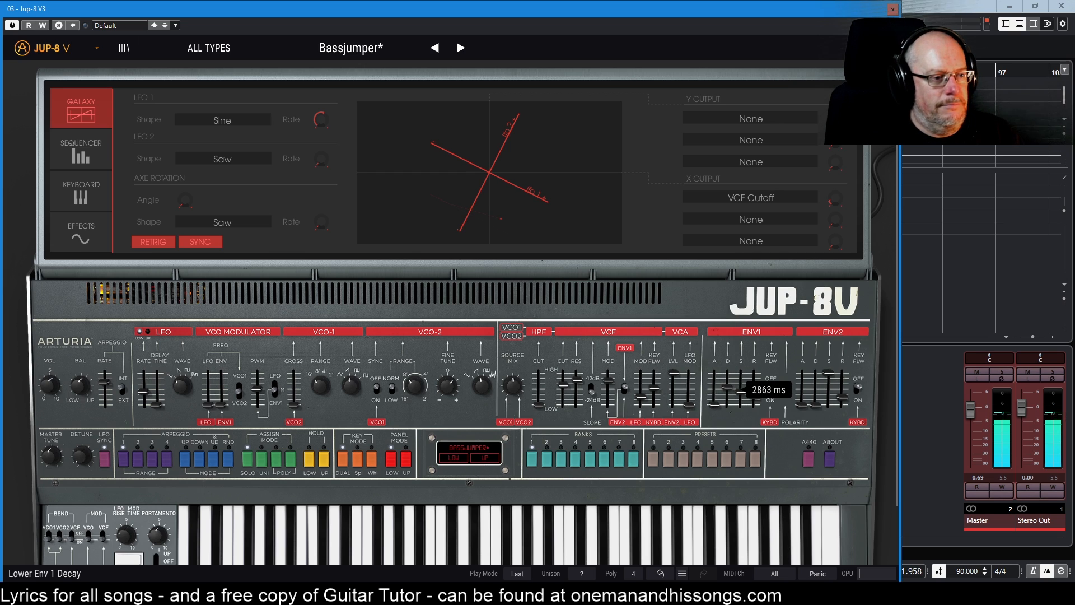
pyautogui.moveTo(727, 390); pyautogui.dragTo(728, 397)
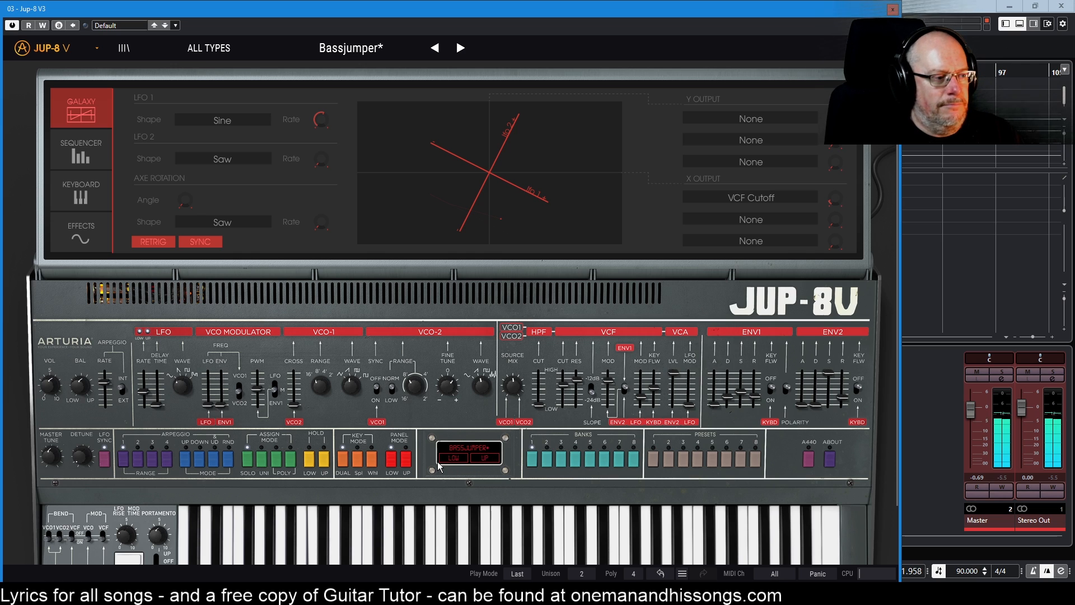
# Step: On the upper layer, shorten the Env 1 decay, lower the VCF cutoff and set the resonance to 2.400
pyautogui.click(407, 461)
pyautogui.moveTo(727, 391); pyautogui.dragTo(726, 397)
pyautogui.moveTo(563, 390); pyautogui.dragTo(563, 392)
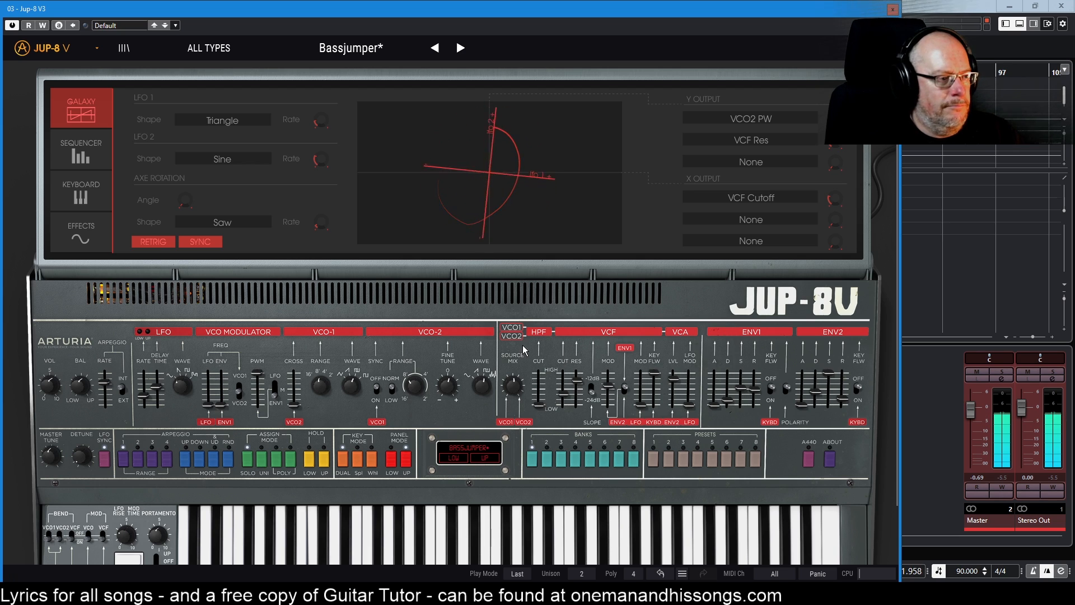
pyautogui.click(563, 396)
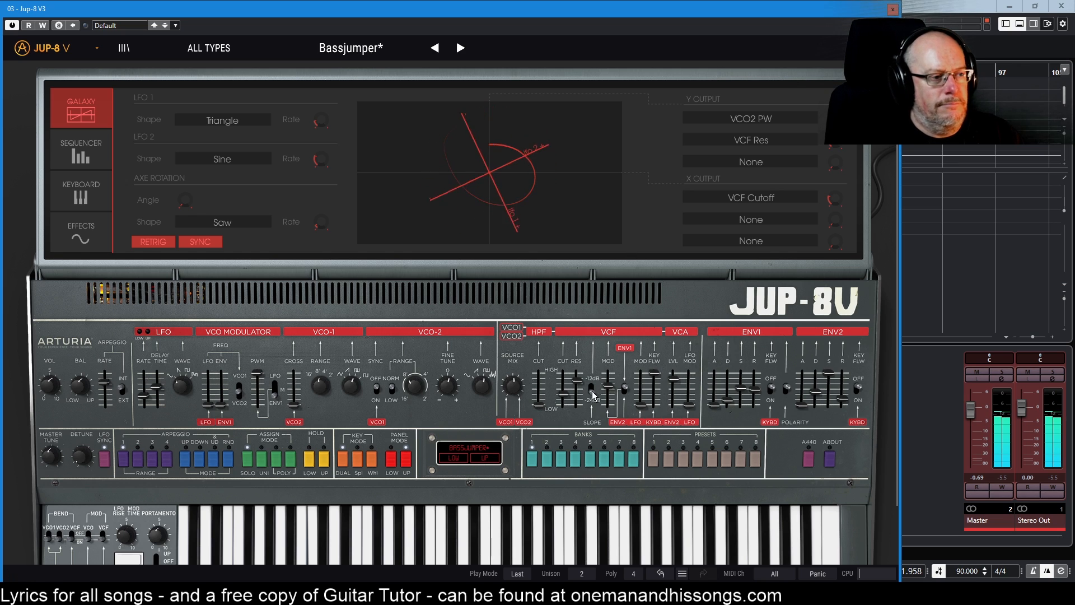
pyautogui.moveTo(582, 376); pyautogui.dragTo(581, 381)
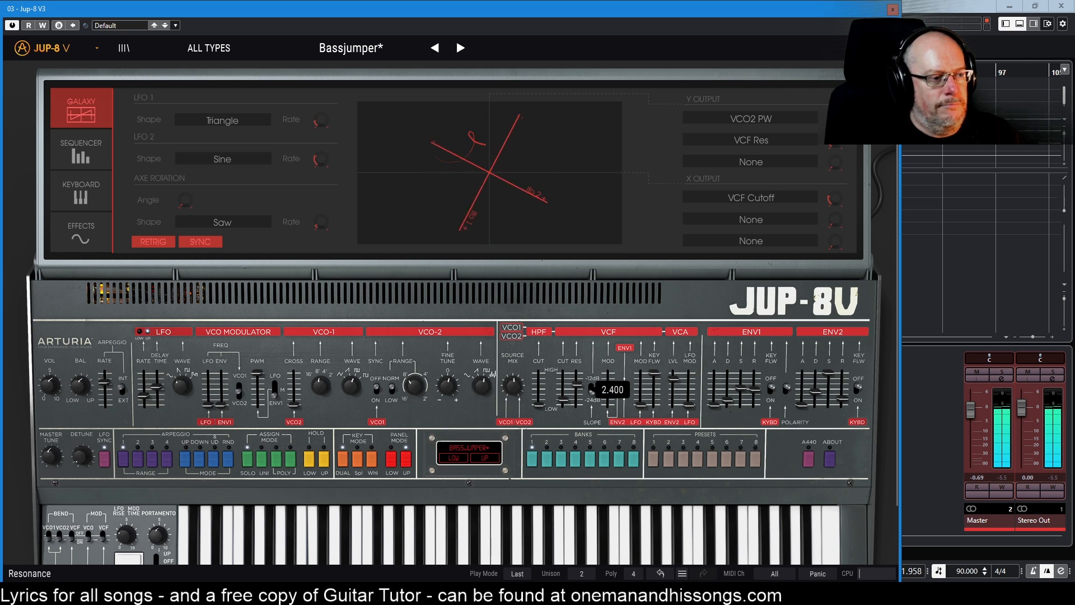
# Step: On the lower layer, reduce the VCF cutoff and set the Env 1 decay to 218 ms
pyautogui.click(390, 459)
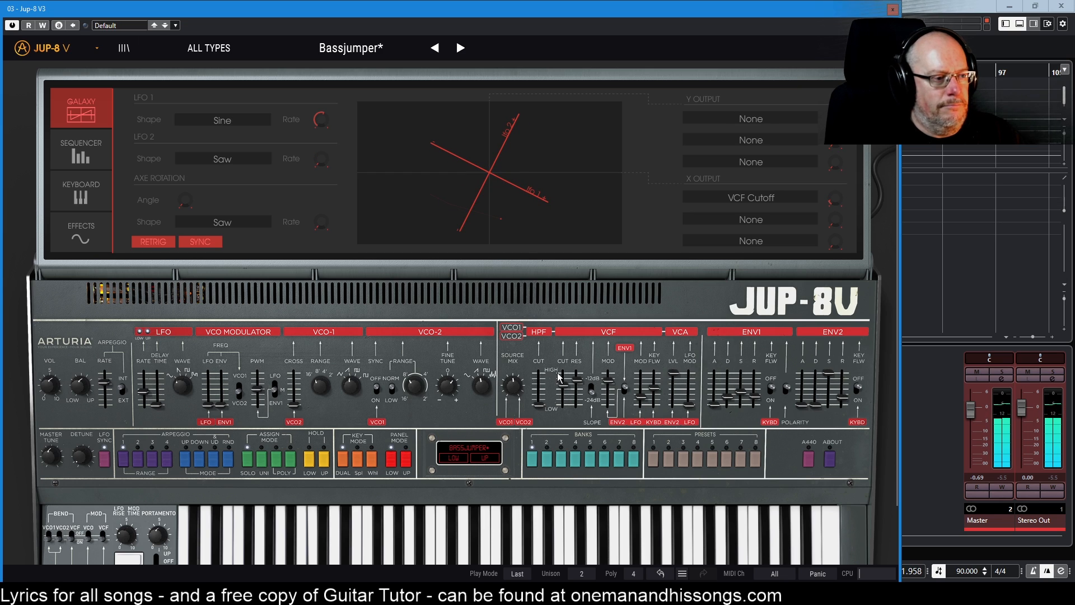
pyautogui.moveTo(563, 384)
pyautogui.mouseDown()
pyautogui.moveTo(577, 382)
pyautogui.moveTo(563, 392)
pyautogui.mouseUp()
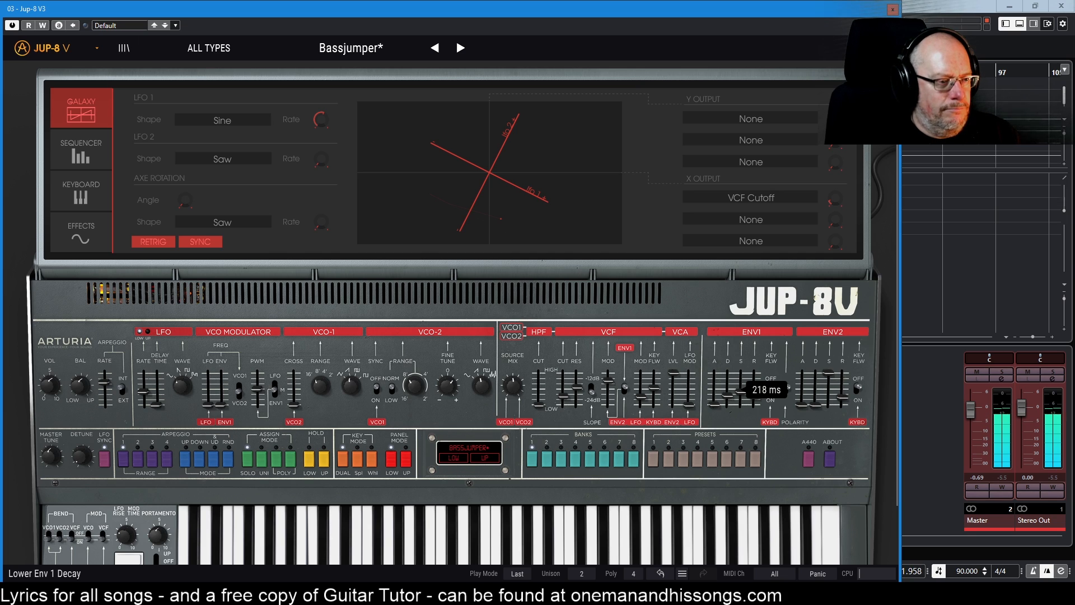
pyautogui.moveTo(730, 391); pyautogui.dragTo(730, 389)
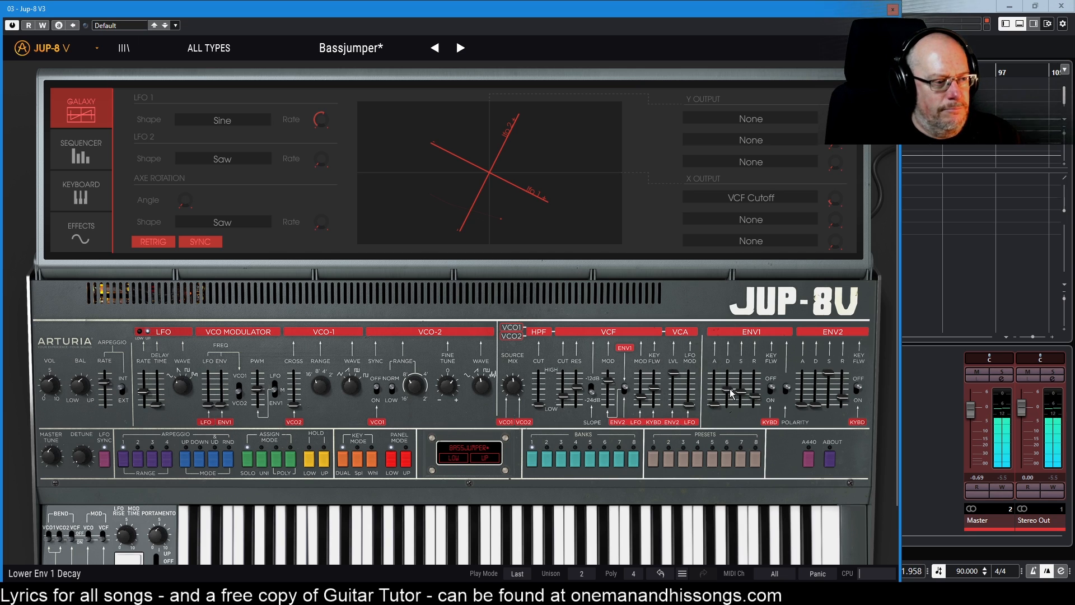
pyautogui.click(564, 400)
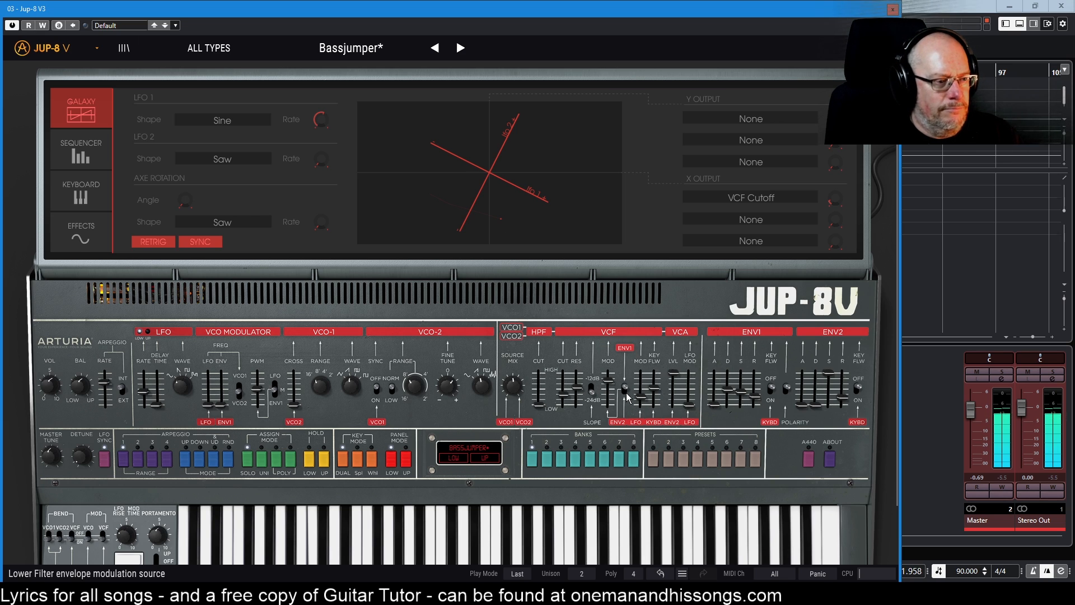
pyautogui.moveTo(604, 388)
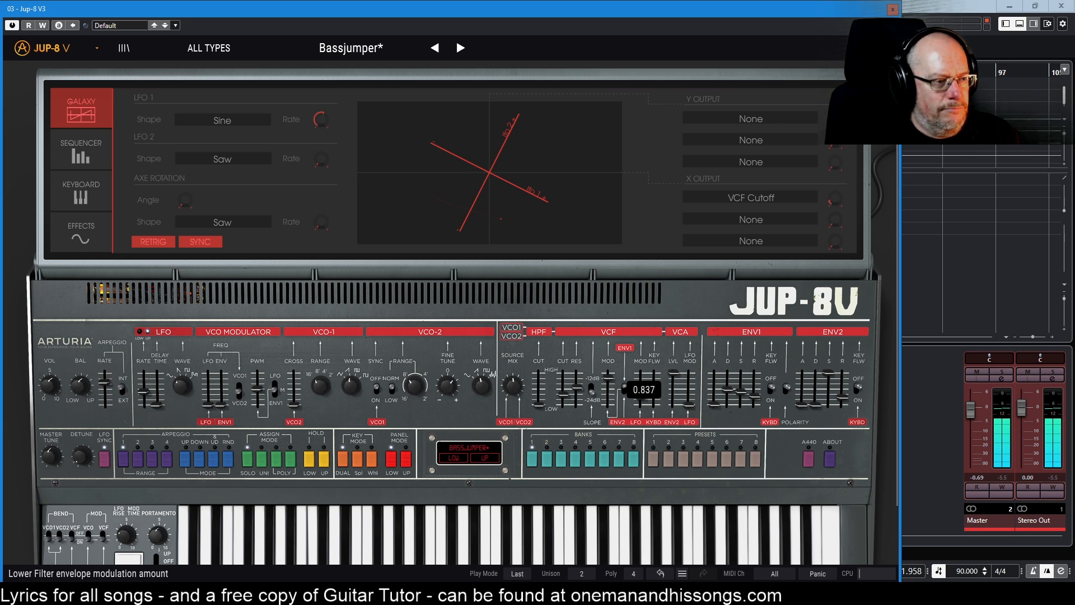
pyautogui.moveTo(727, 389); pyautogui.dragTo(727, 392)
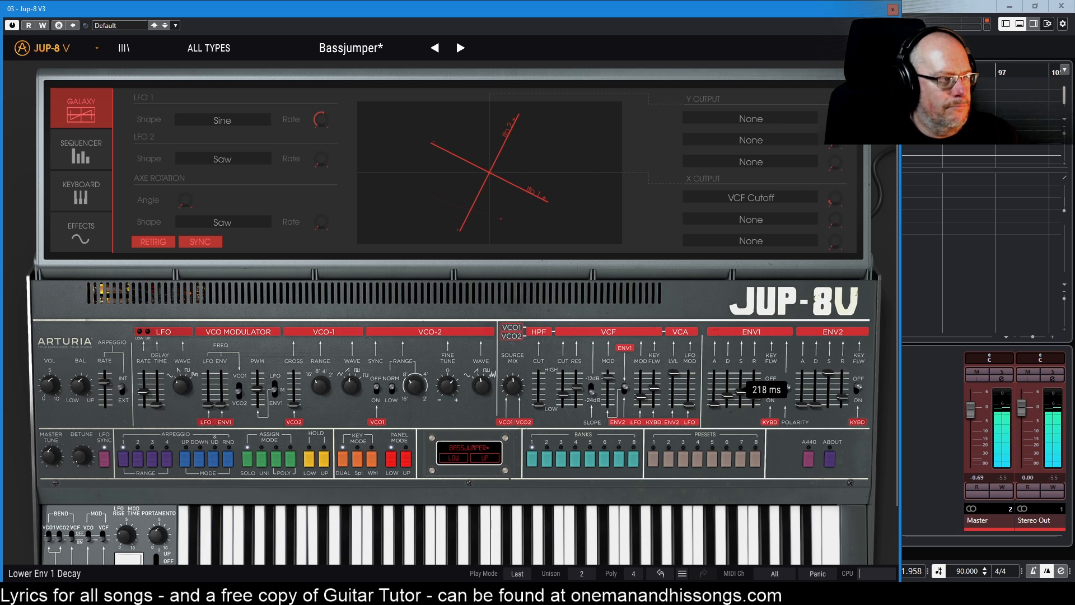
# Step: Show the lower layer's sequencer and give its fifth step a negative value
pyautogui.click(96, 153)
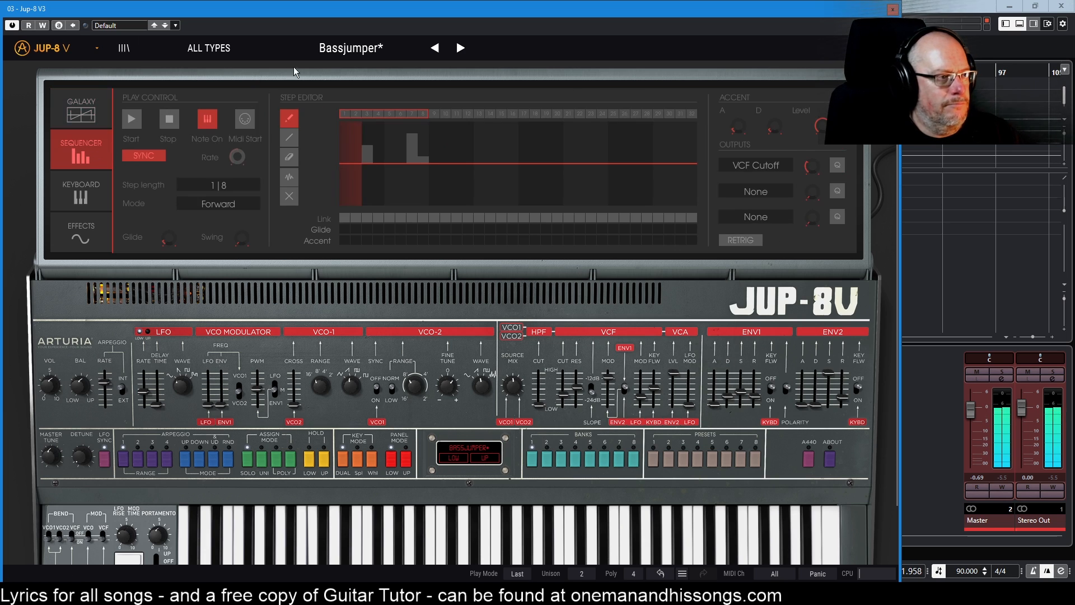
pyautogui.click(392, 195)
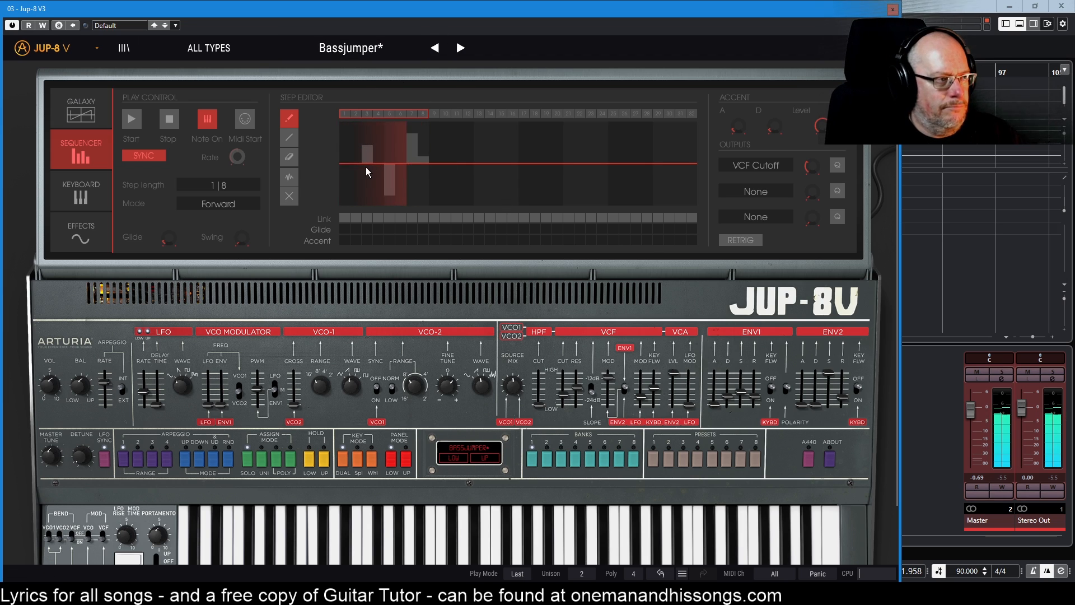
# Step: In the upper layer's sequencer, enable glide on the third and fourth steps, adjust the accent attack and accent the first step
pyautogui.click(390, 460)
pyautogui.click(366, 229)
pyautogui.click(379, 229)
pyautogui.moveTo(738, 126)
pyautogui.moveTo(743, 117); pyautogui.dragTo(742, 108)
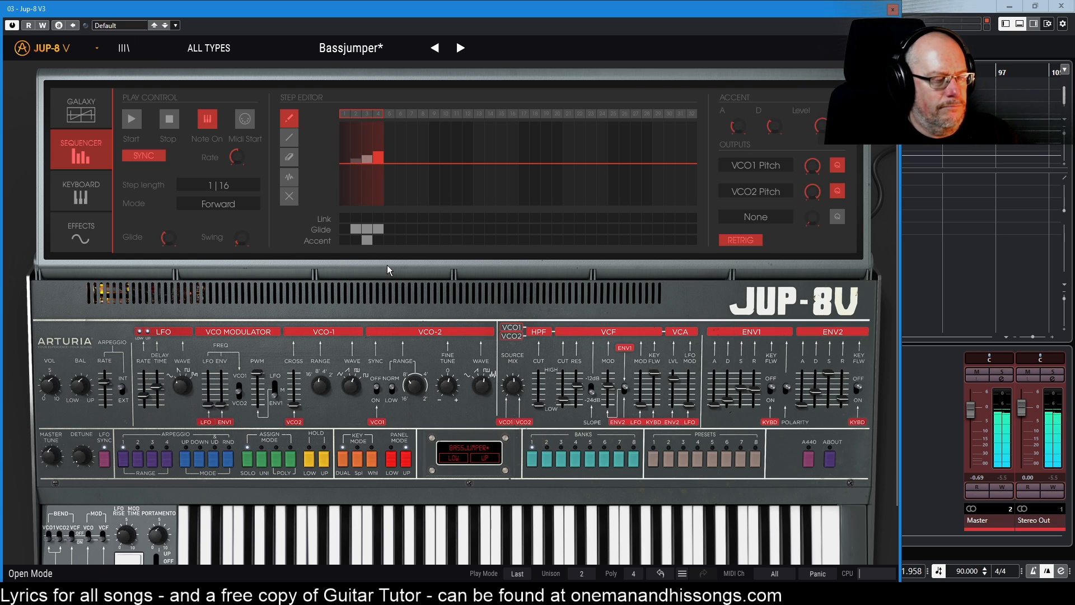
pyautogui.click(344, 241)
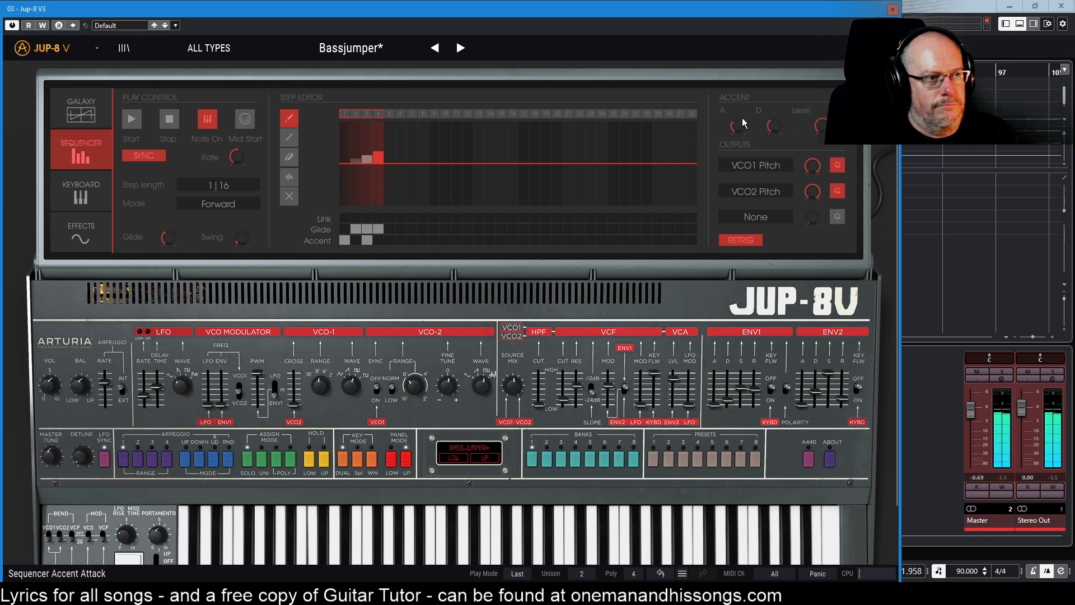
# Step: In the upper layer's sequencer, remove the accent from the first step and reduce the accent attack
pyautogui.click(345, 241)
pyautogui.moveTo(740, 124)
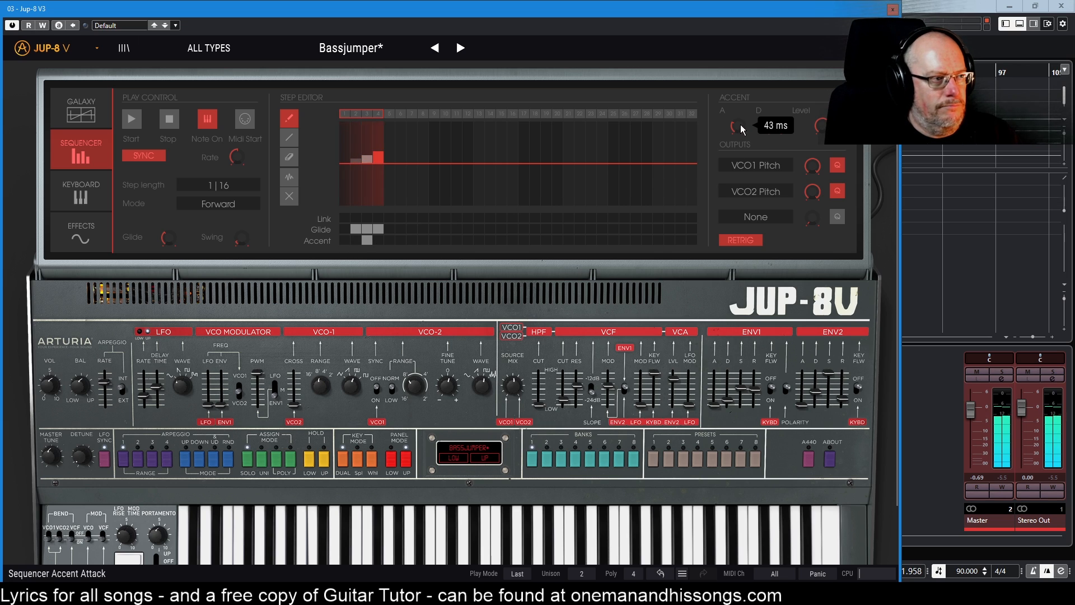
pyautogui.moveTo(737, 125); pyautogui.dragTo(737, 129)
pyautogui.moveTo(775, 127)
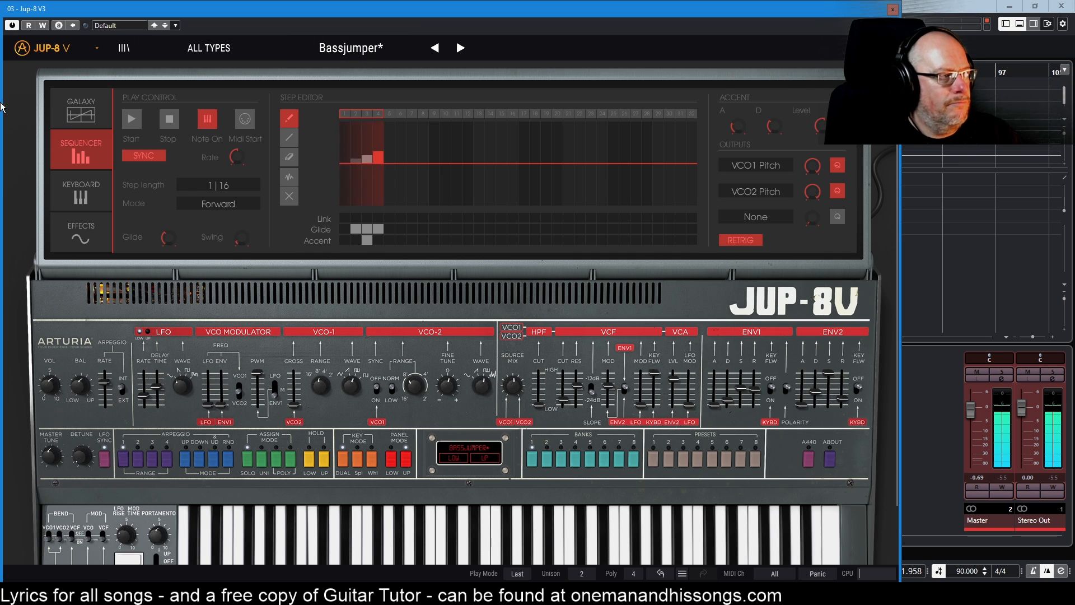
# Step: Show the upper layer's Galaxy settings, increase the VCF Cutoff modulation amount on the X output, and raise the VCF cutoff
pyautogui.click(86, 115)
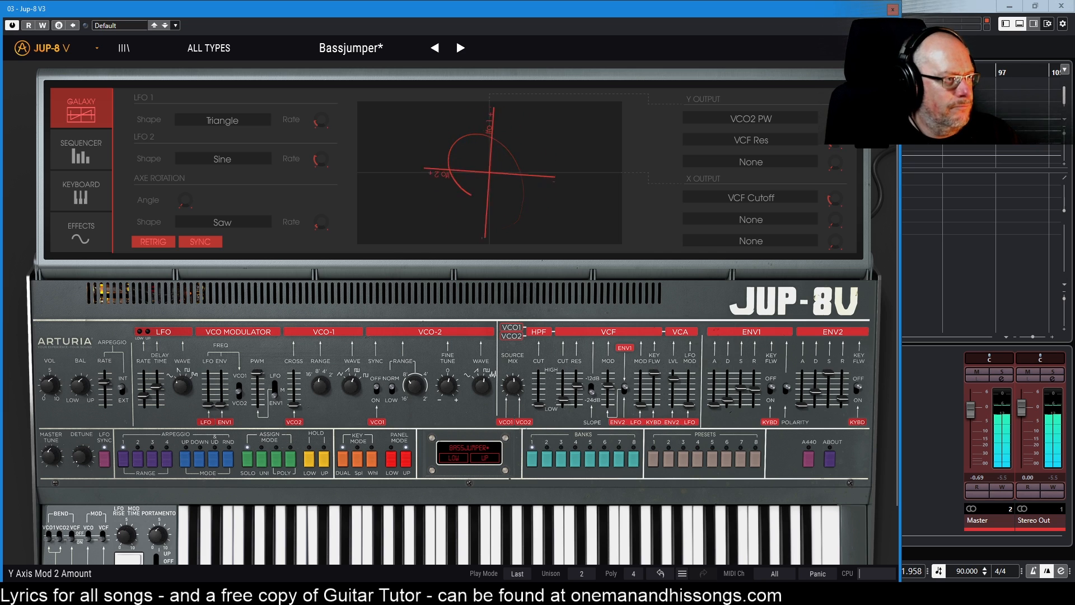
pyautogui.moveTo(836, 199); pyautogui.dragTo(836, 158)
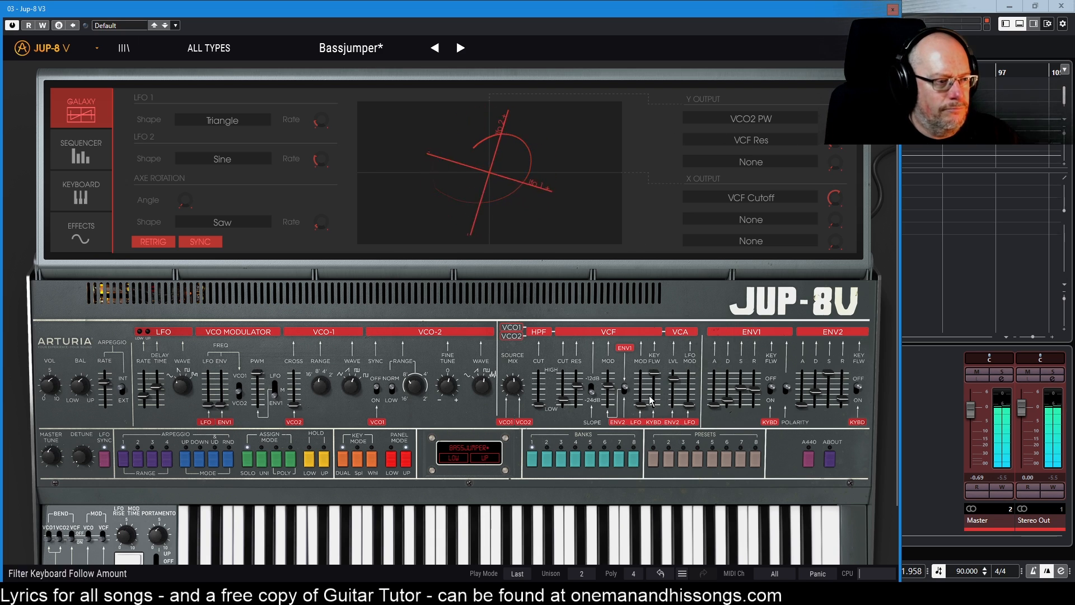
pyautogui.moveTo(563, 400); pyautogui.dragTo(563, 394)
pyautogui.moveTo(564, 393); pyautogui.dragTo(563, 388)
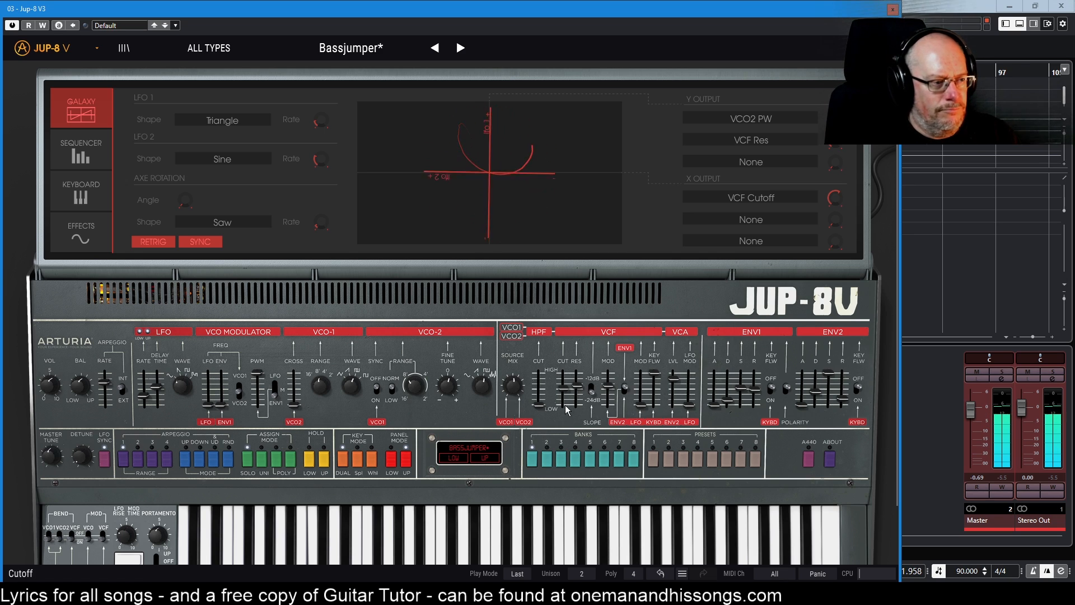
# Step: Readjust the upper layer's Env 1 decay and bring its VCF cutoff back down
pyautogui.moveTo(726, 398); pyautogui.dragTo(725, 394)
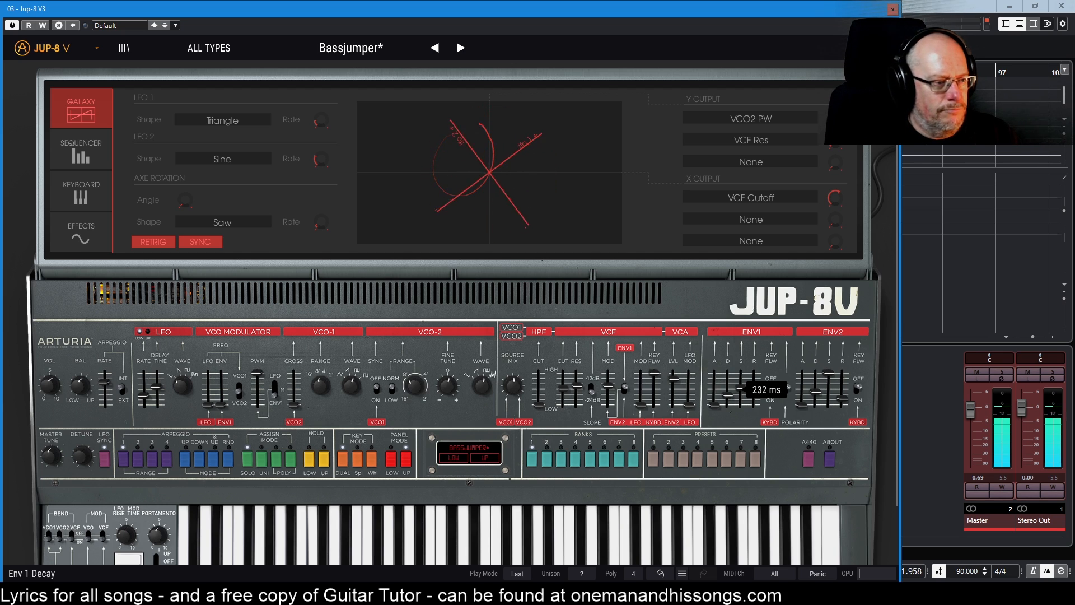
pyautogui.moveTo(726, 392); pyautogui.dragTo(726, 394)
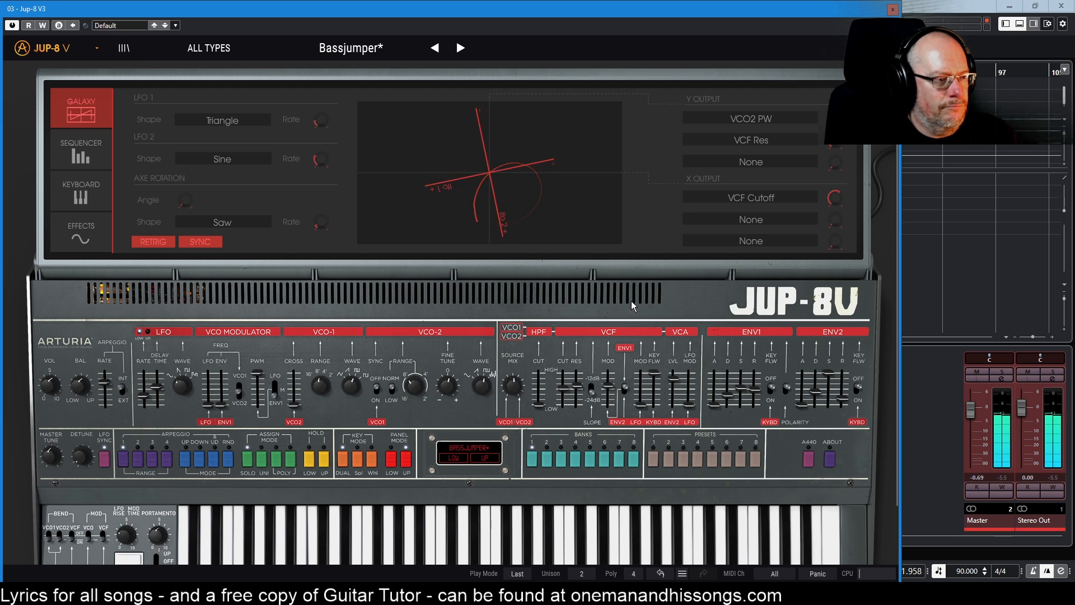
pyautogui.moveTo(563, 388); pyautogui.dragTo(563, 400)
# Step: Switch to the lower layer, reduce its VCF cutoff and adjust the resonance
pyautogui.click(387, 458)
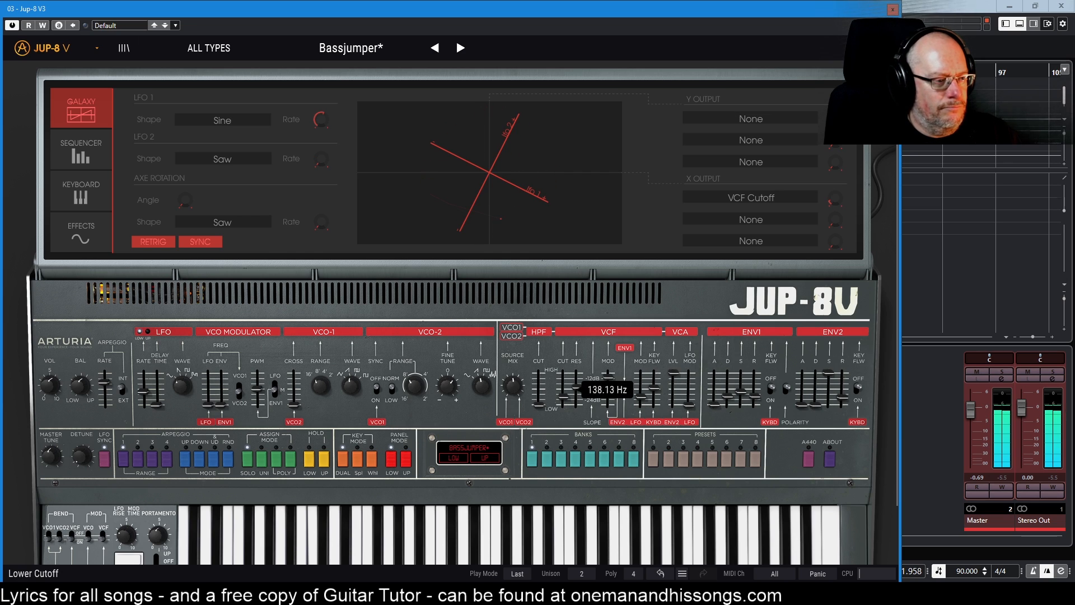
pyautogui.moveTo(564, 397); pyautogui.dragTo(576, 383)
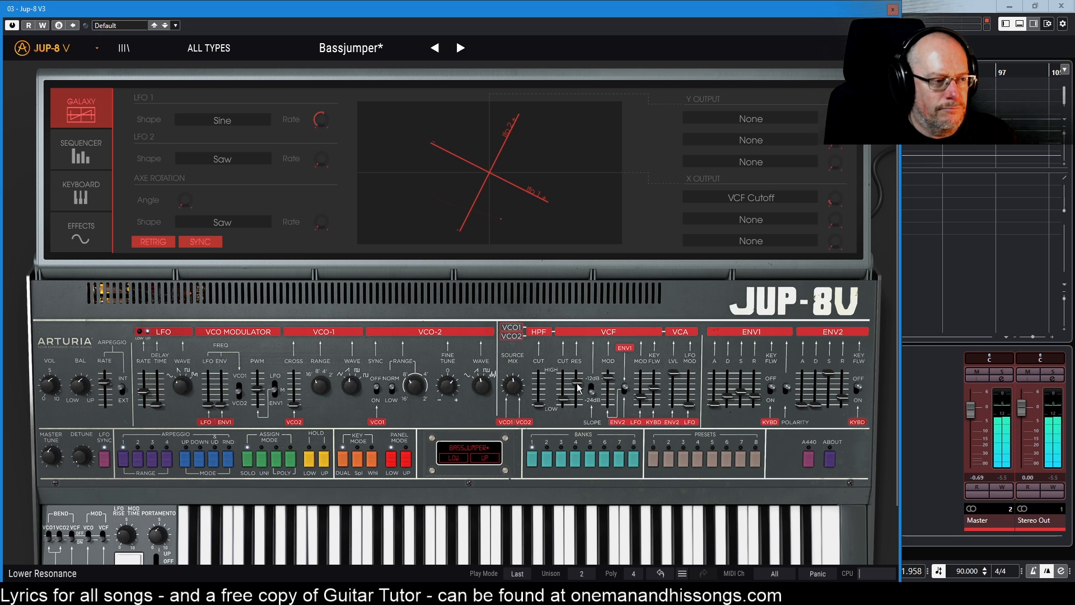
# Step: Return to the upper layer, adjust its VCF resonance and lower the cutoff further in small amounts
pyautogui.click(412, 456)
pyautogui.moveTo(563, 398); pyautogui.dragTo(563, 402)
pyautogui.moveTo(576, 385); pyautogui.dragTo(562, 403)
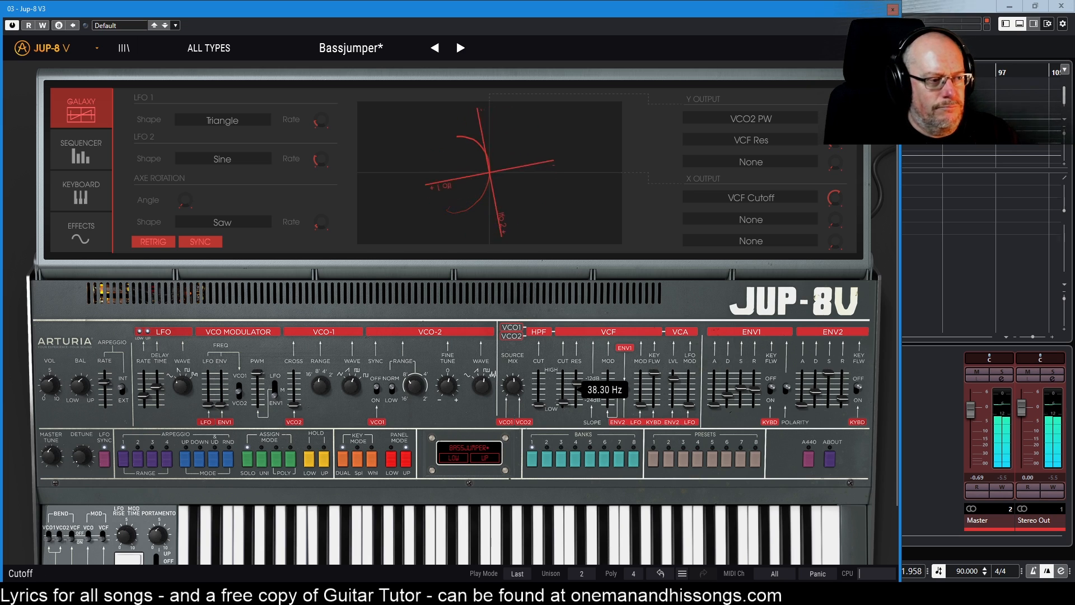
pyautogui.moveTo(563, 403); pyautogui.dragTo(563, 403)
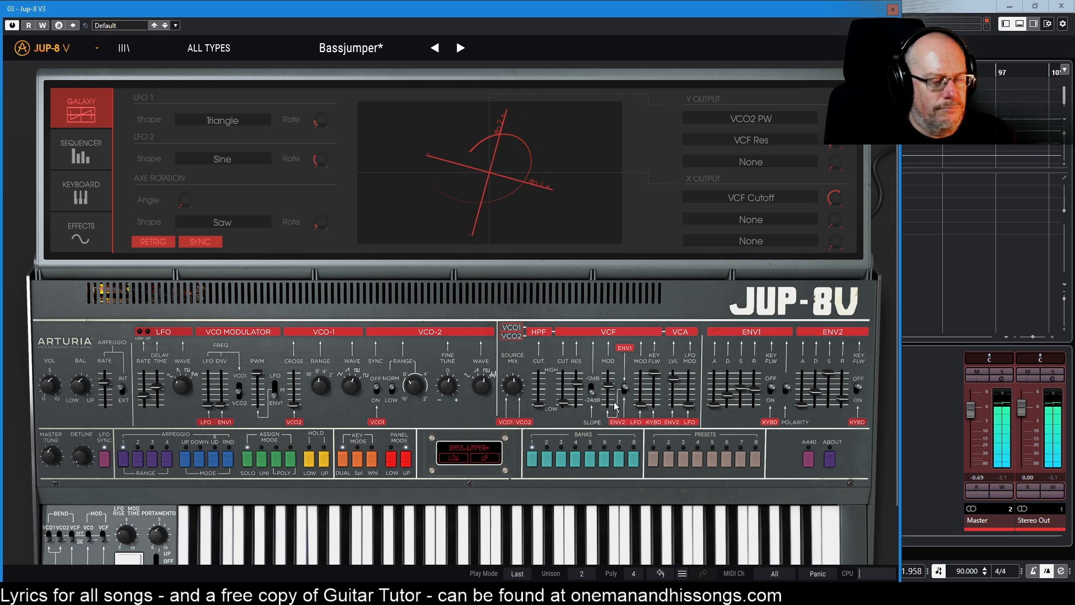
pyautogui.moveTo(566, 399)
pyautogui.moveTo(563, 402); pyautogui.dragTo(563, 404)
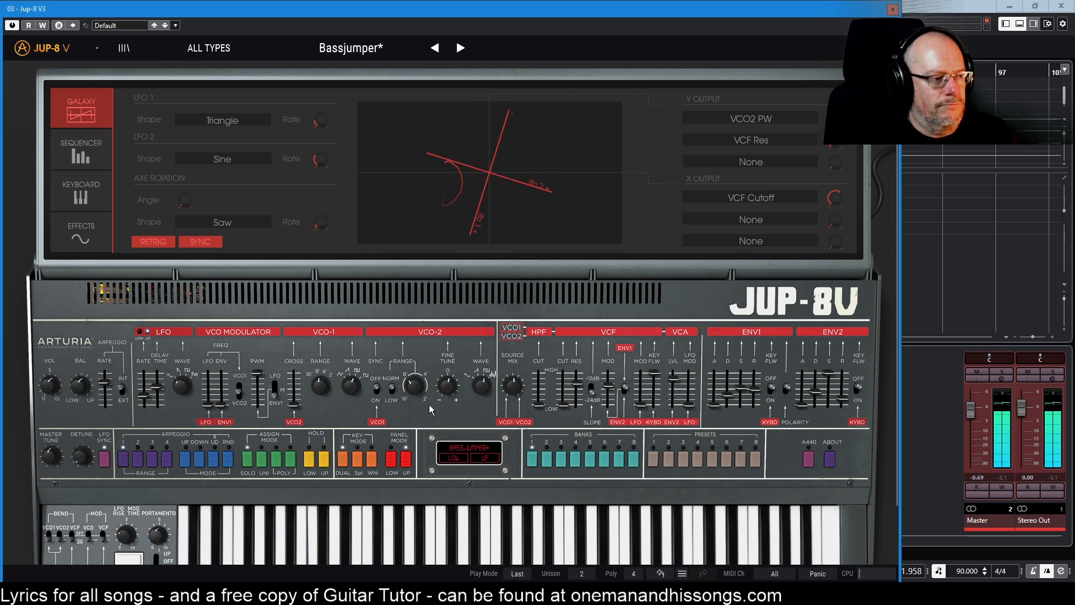
# Step: On the lower layer, reduce the VCF cutoff to 18.70 Hz
pyautogui.click(392, 463)
pyautogui.moveTo(564, 398)
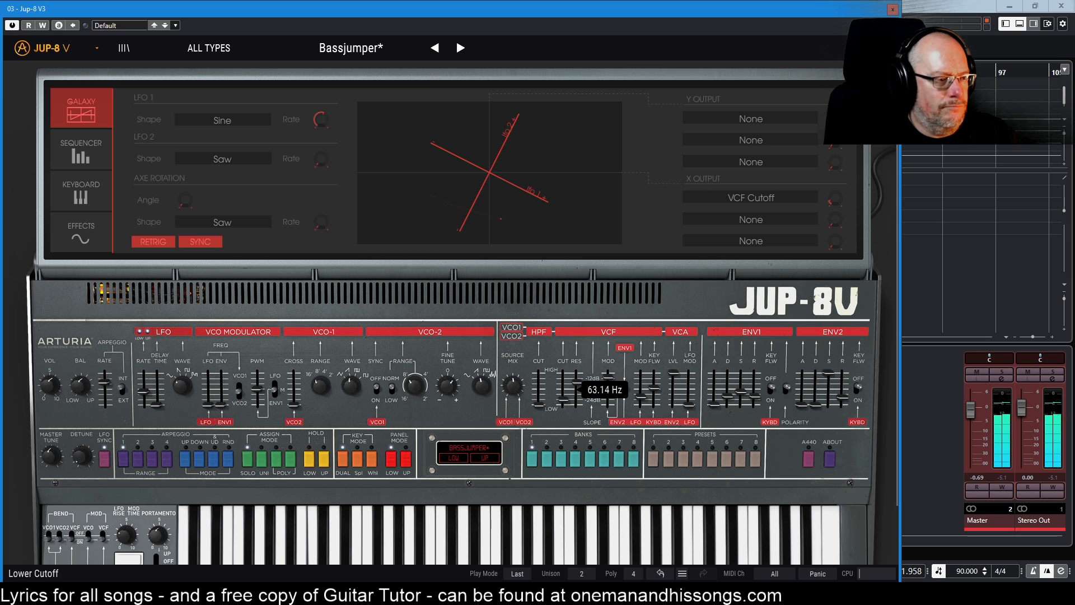
pyautogui.moveTo(563, 400); pyautogui.dragTo(564, 403)
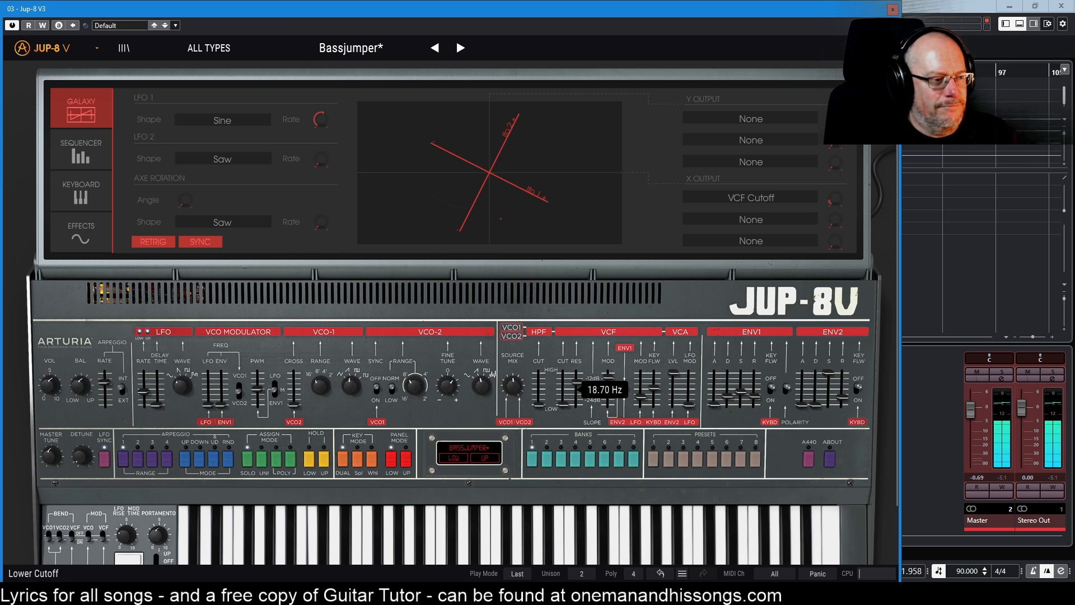